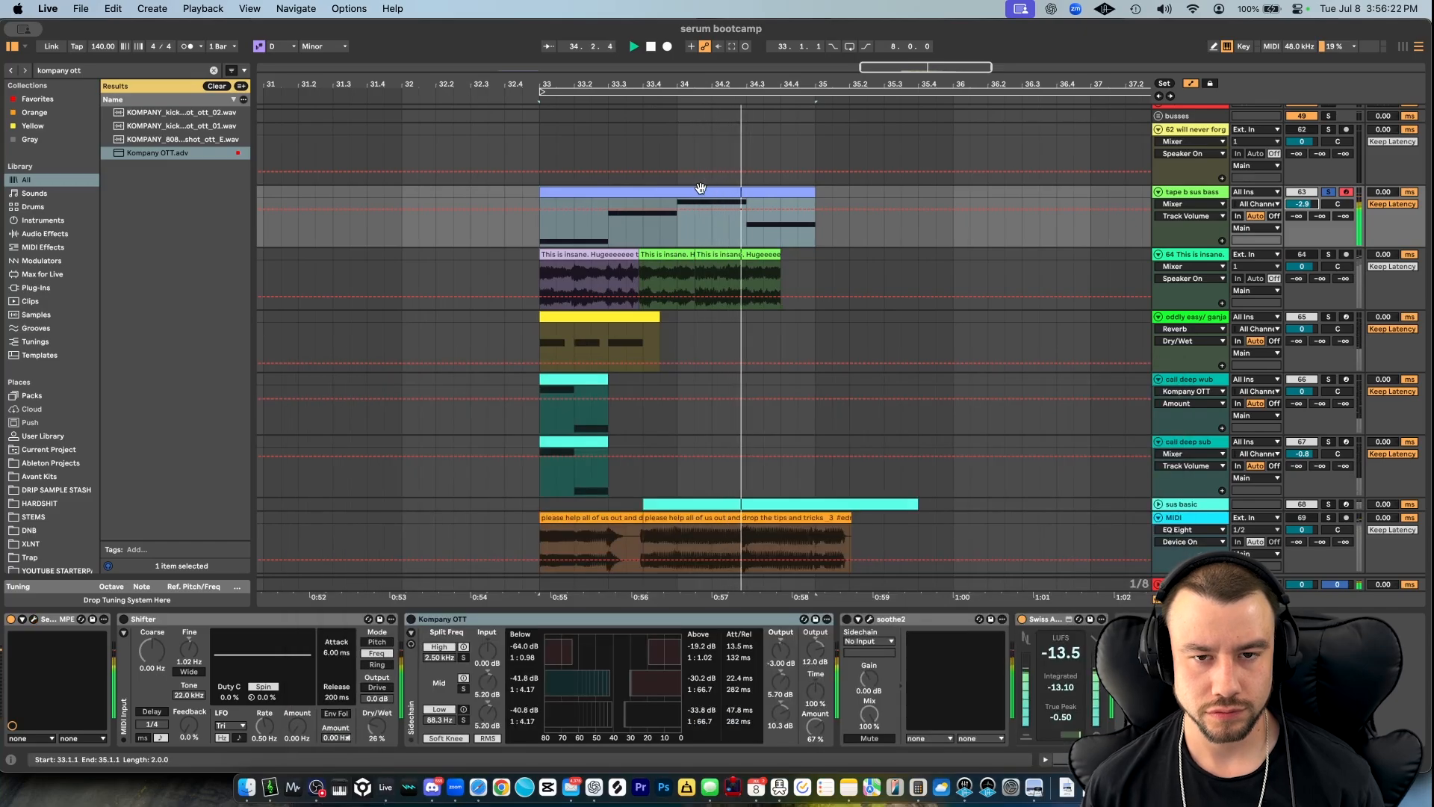
- Open the bass track's MIDI clip, move the second note to A1 and the third to G1, and play it back
key(space)
double_click(700, 188)
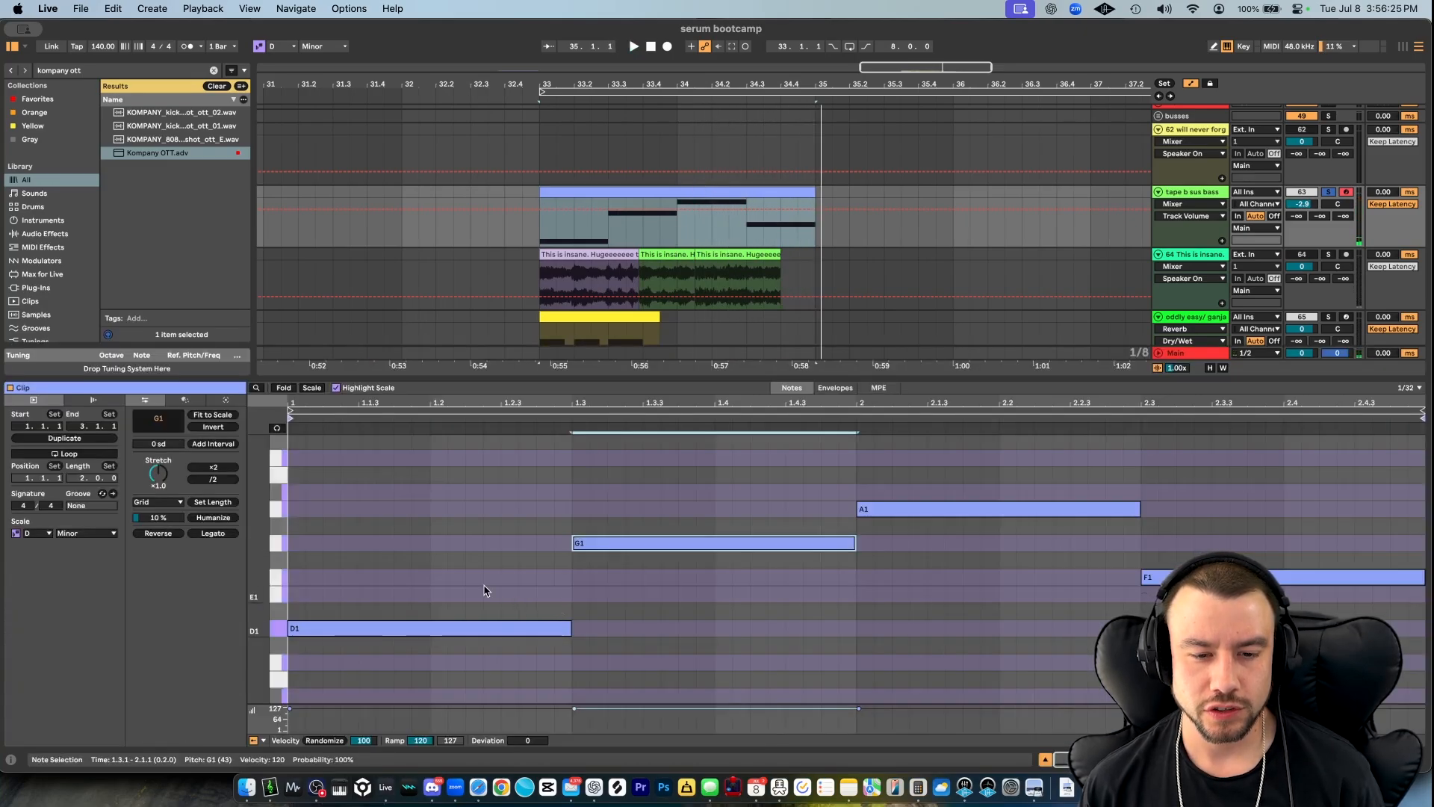
click(597, 566)
drag(603, 543, 603, 513)
drag(877, 509, 878, 545)
key(space)
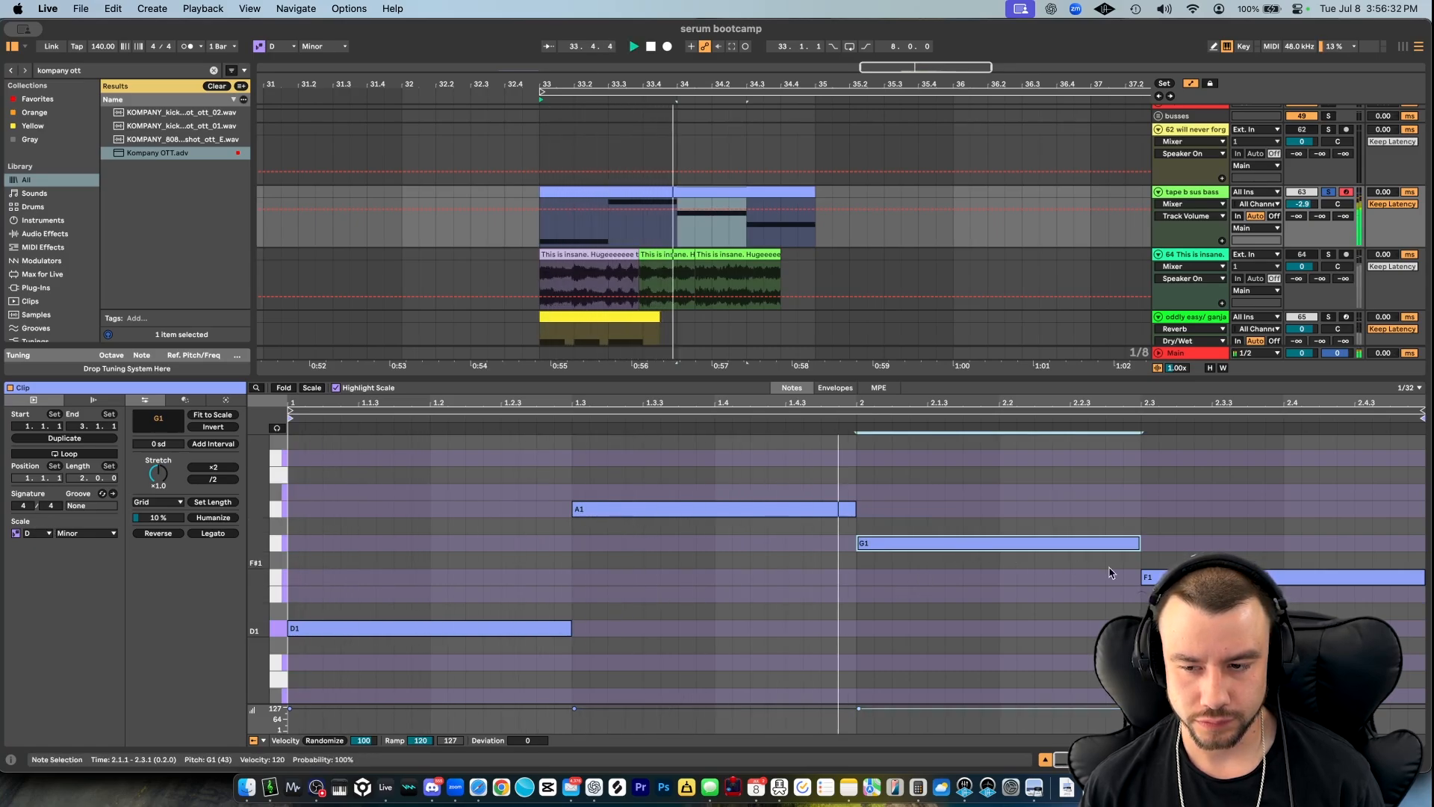
key(space)
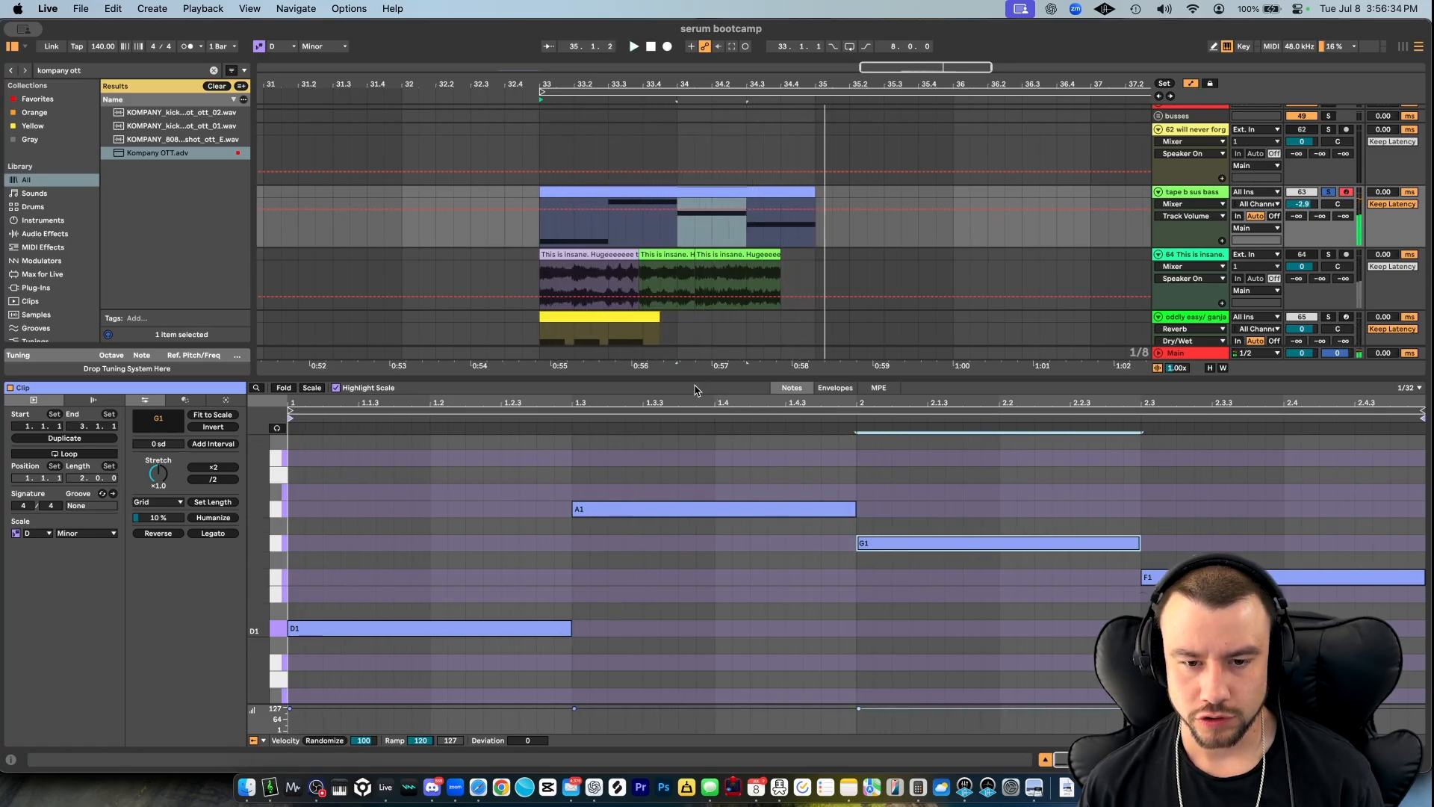
- Try the clip's third note at F1 and the fourth at G1 while listening to playback
drag(889, 544, 888, 578)
key(space)
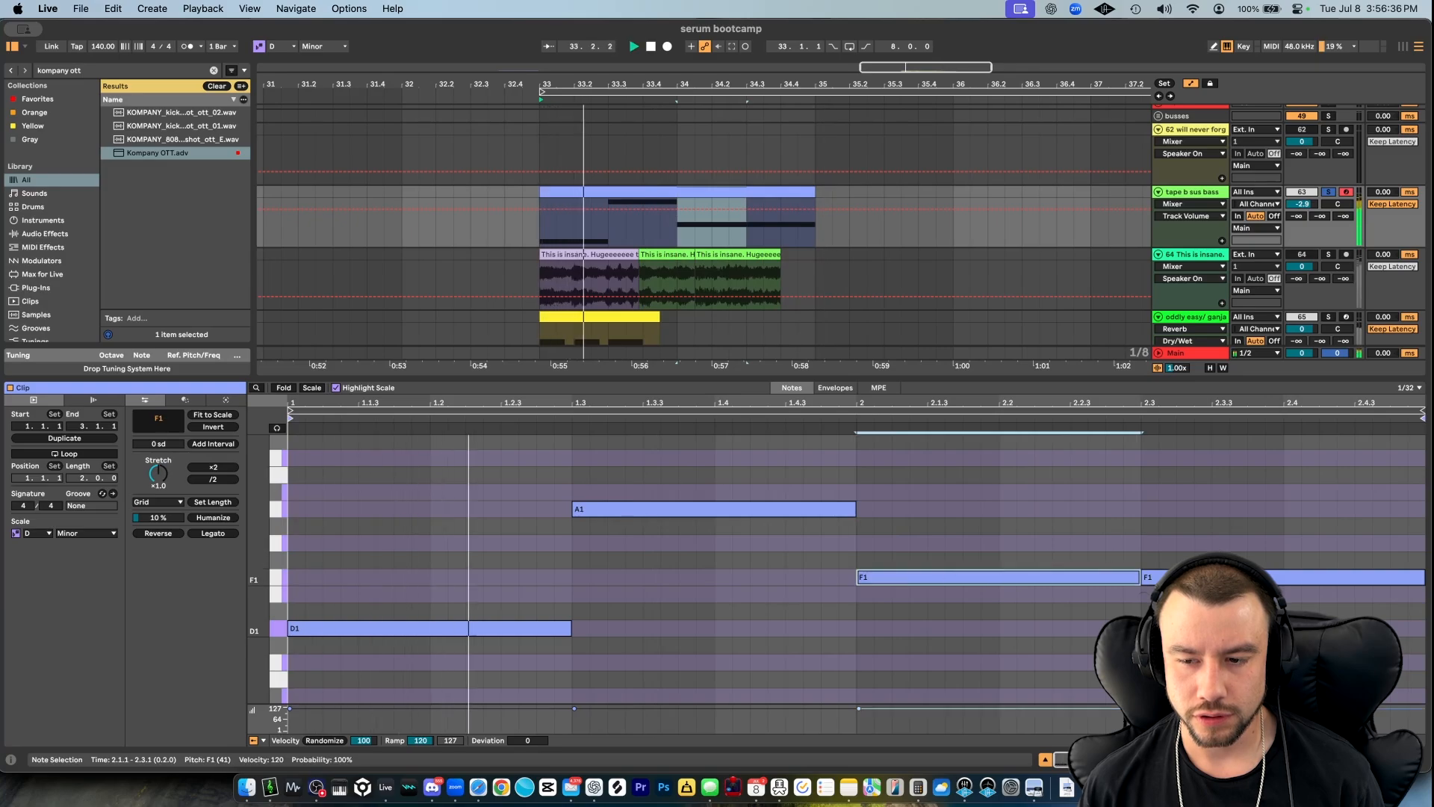
drag(1187, 578, 1181, 544)
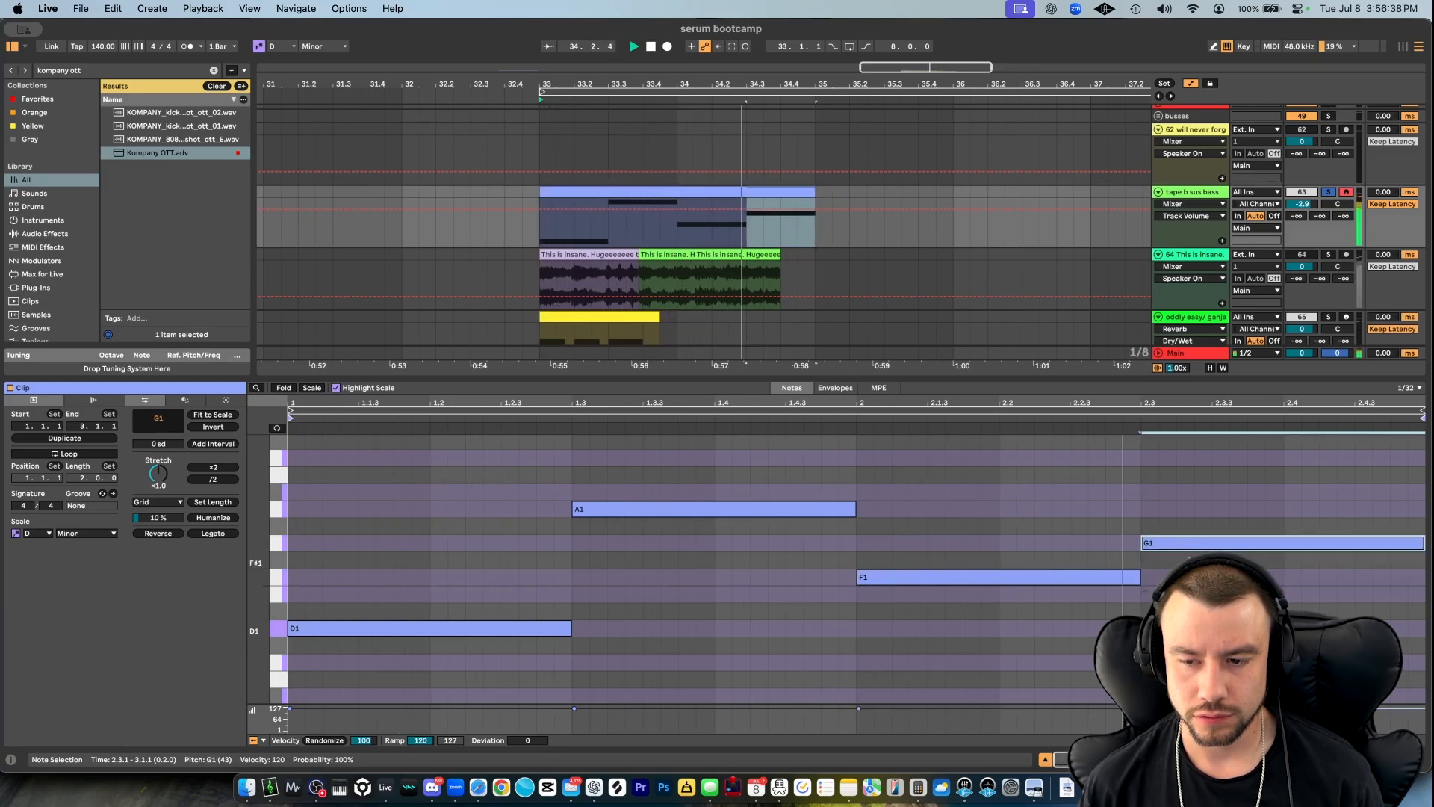
key(space)
- Set the fourth note back to F1 and the third to G1, and audition the bass line's notes
drag(1181, 550, 1162, 594)
key(space)
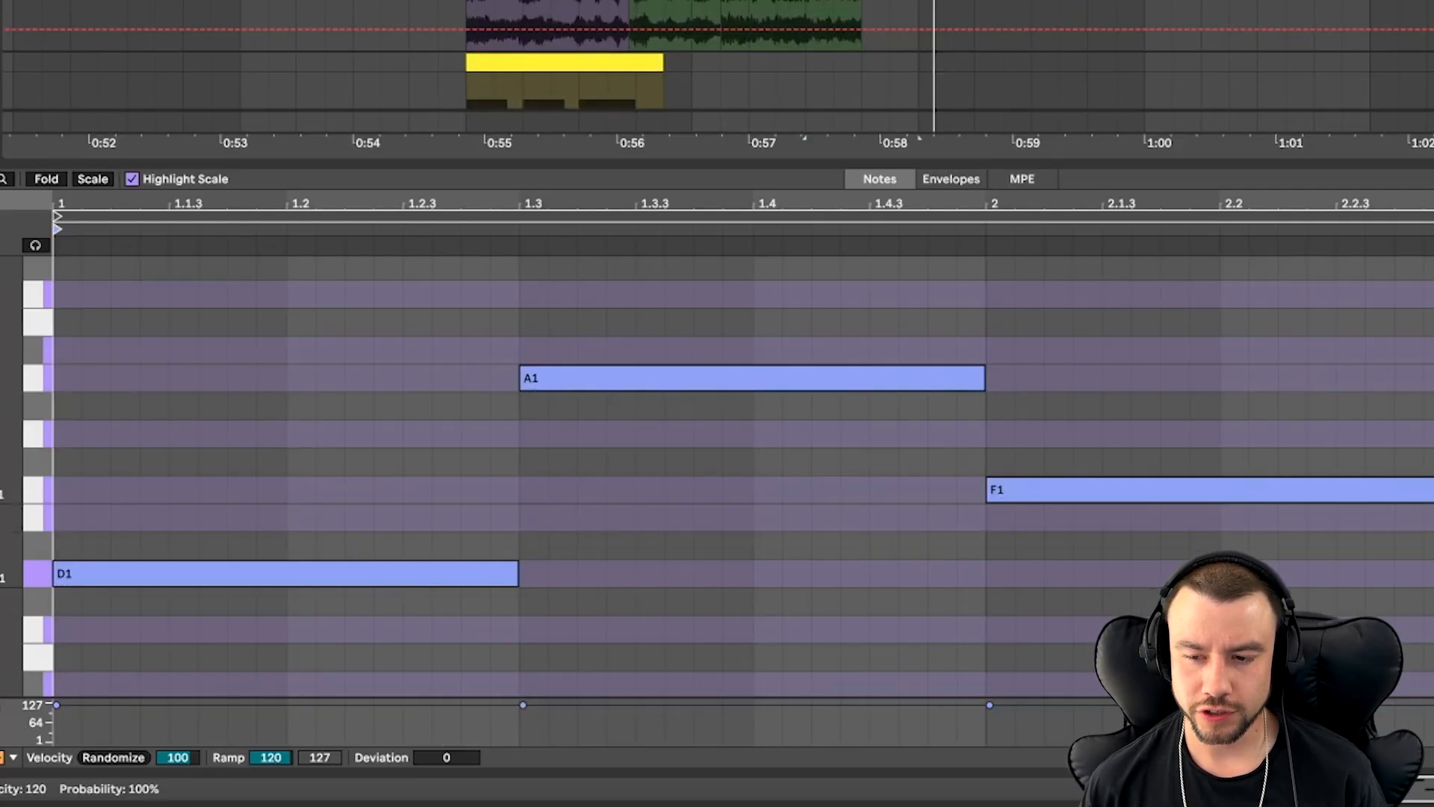
drag(1353, 491, 1336, 433)
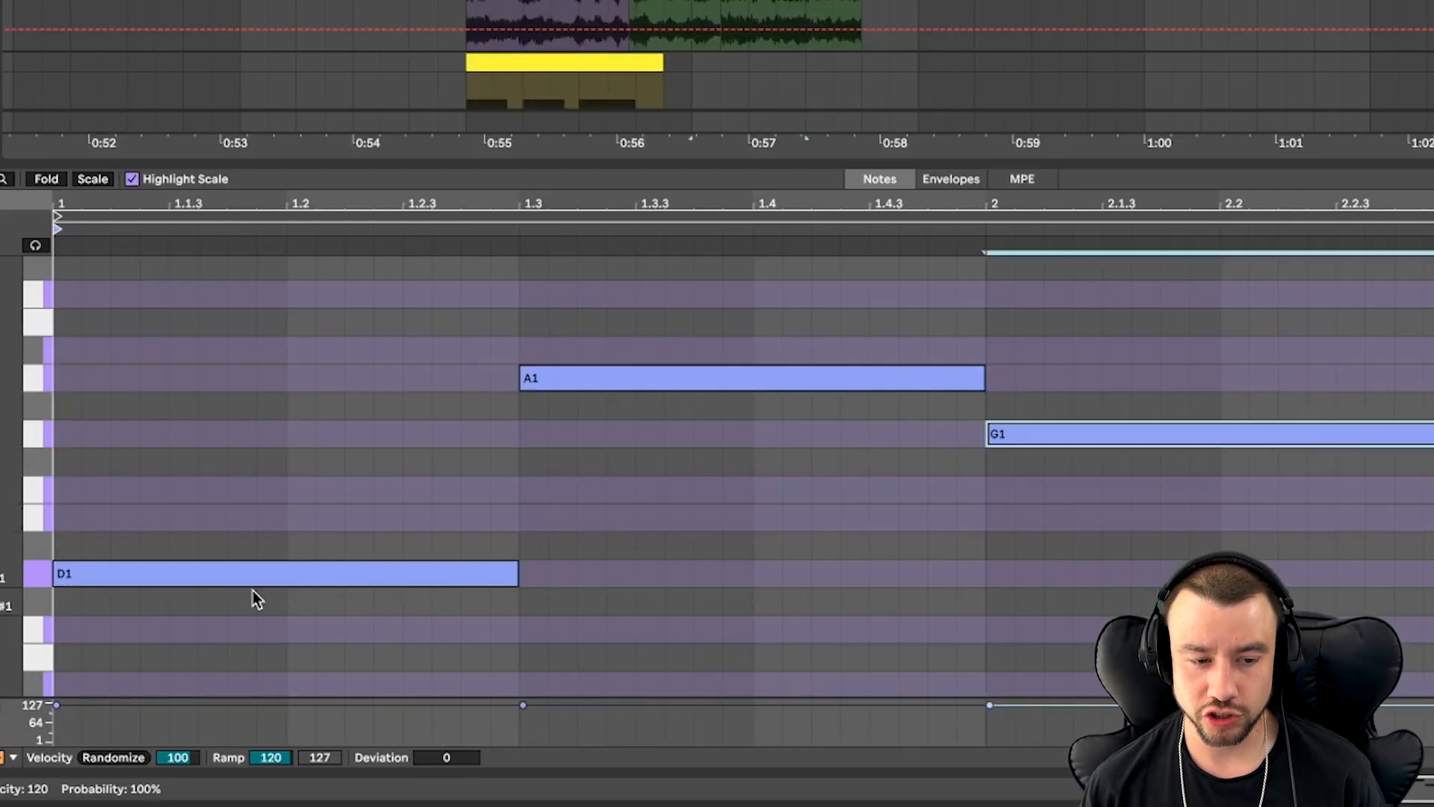
click(205, 581)
click(616, 378)
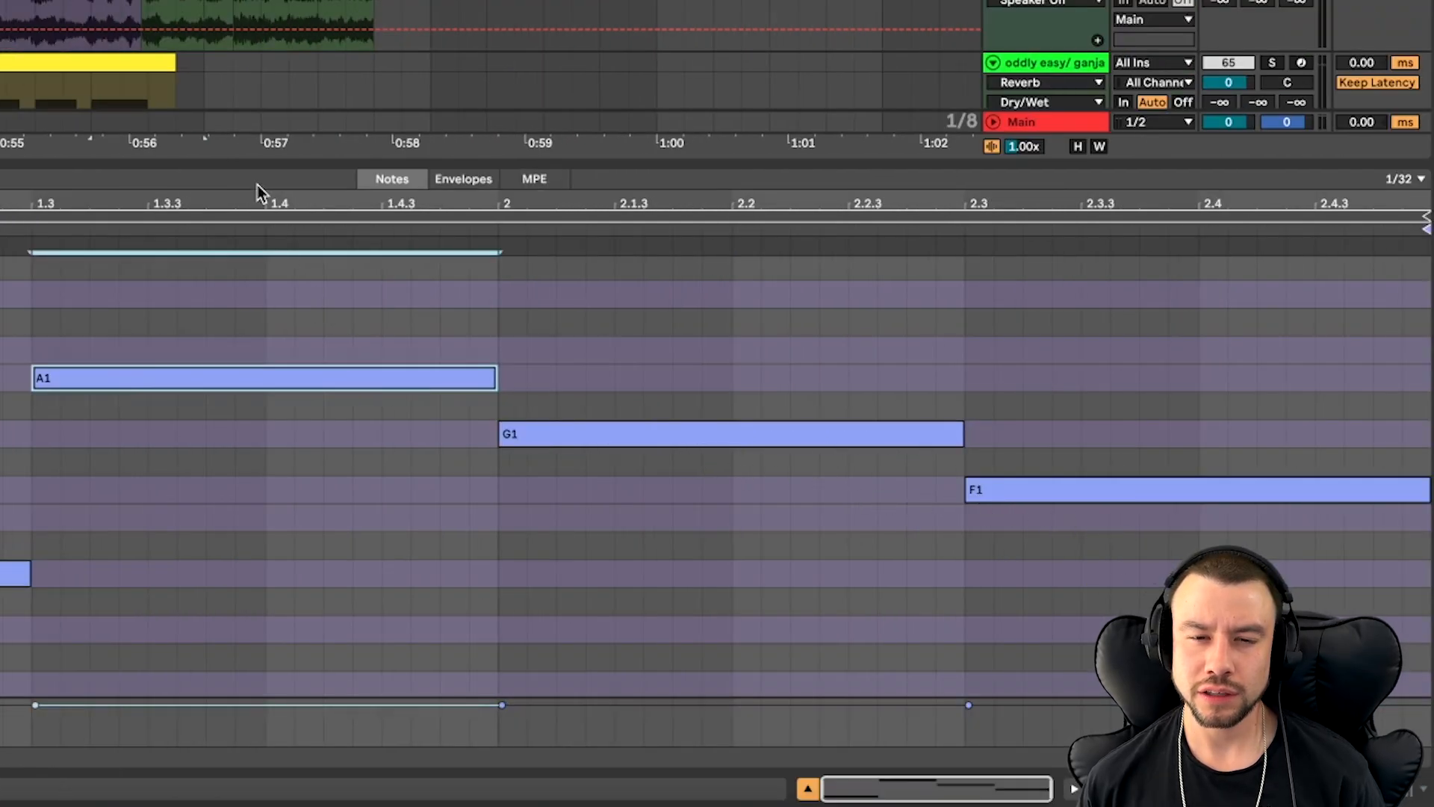
- Show the bass track's device chain, open its Serum 2 plugin window during playback, and reposition the window for full view
scroll(214, 20, down, 3)
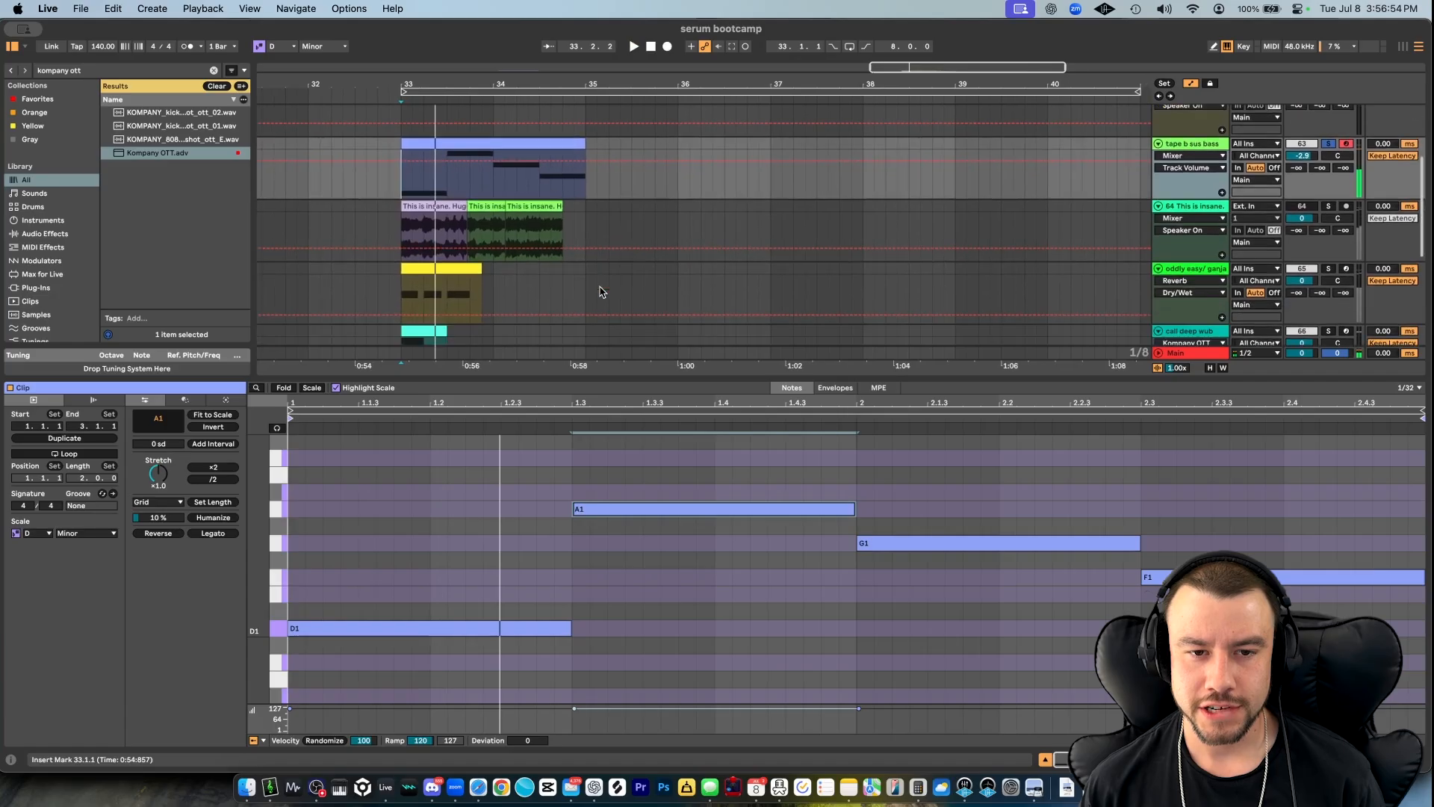
scroll(602, 291, down, 3)
scroll(602, 291, up, 5)
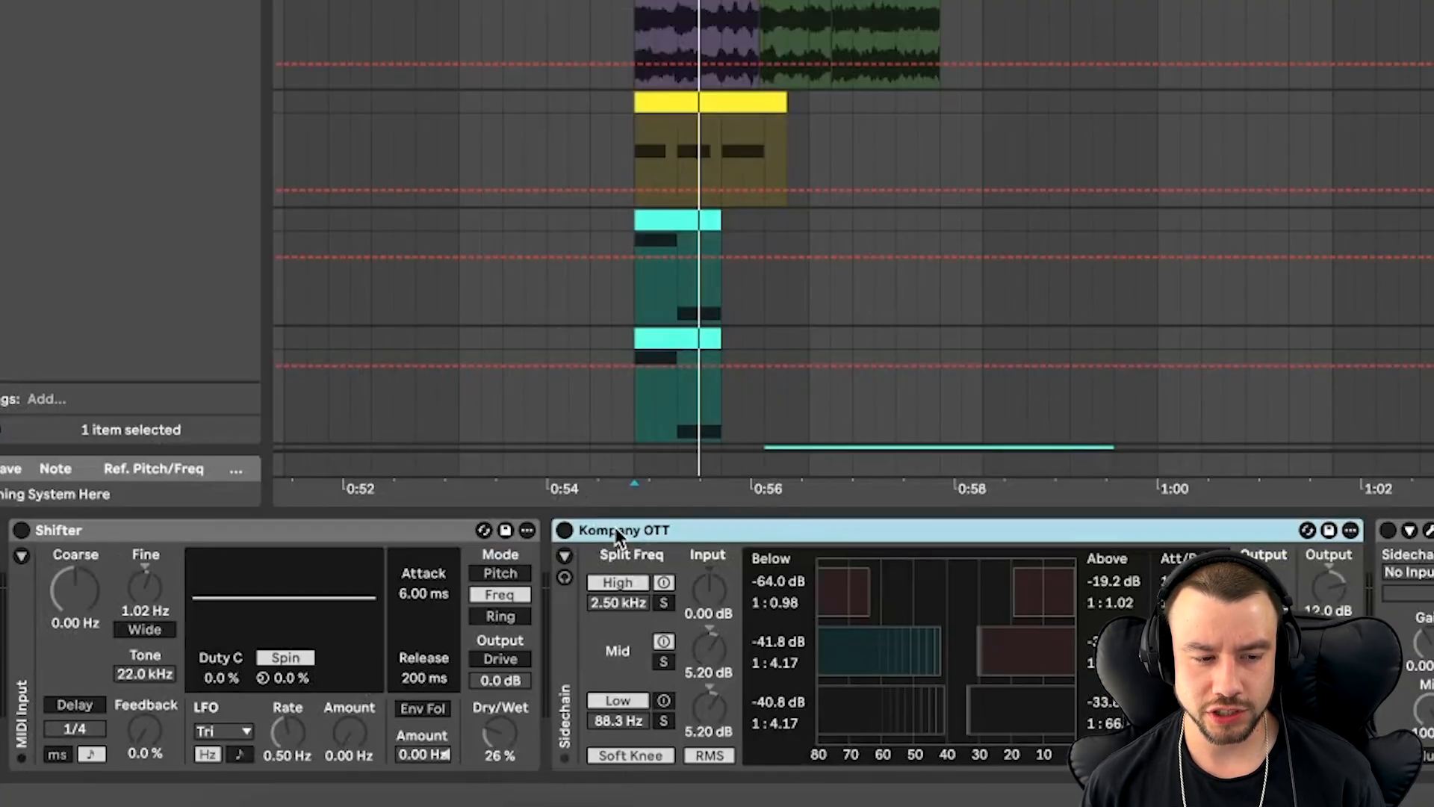
click(72, 535)
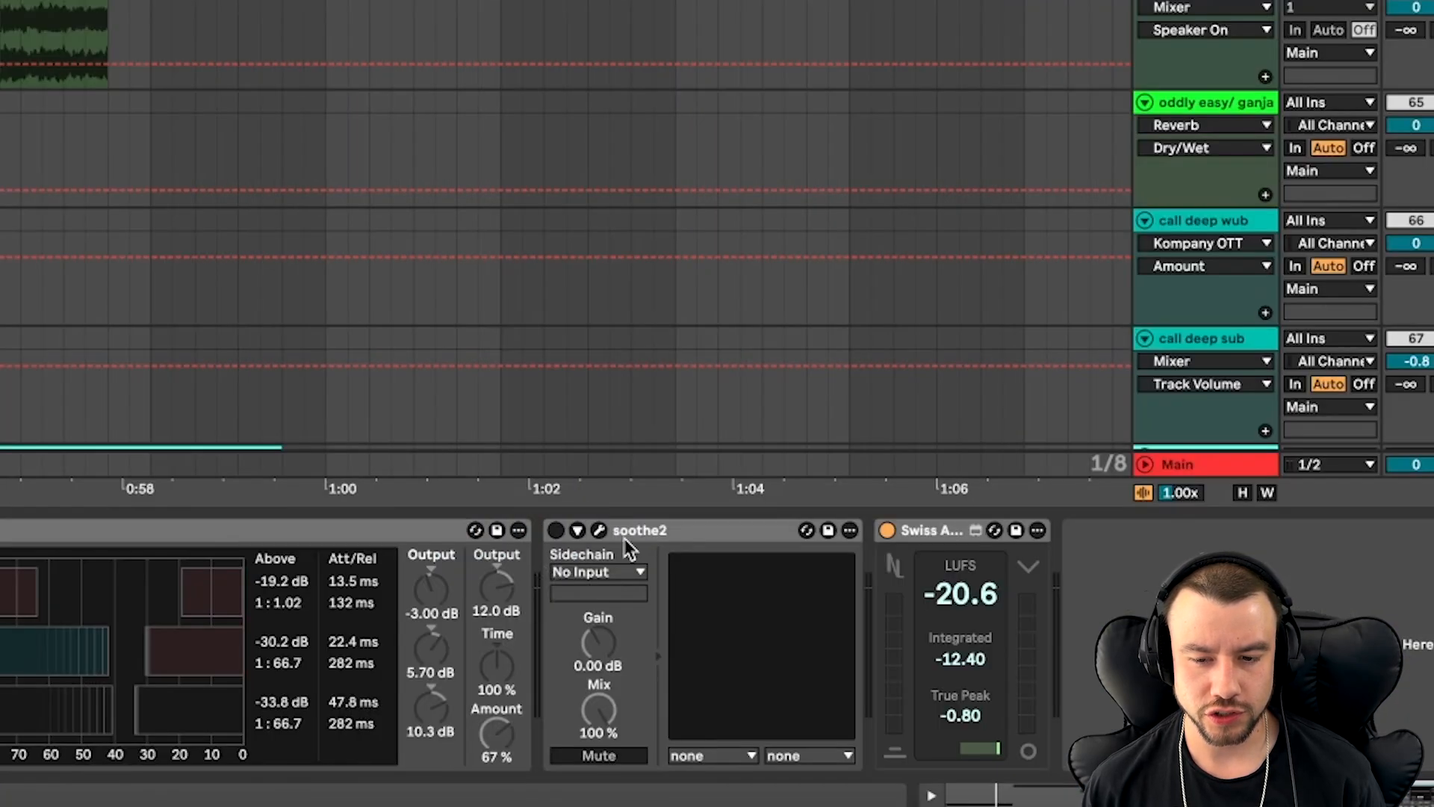
click(628, 536)
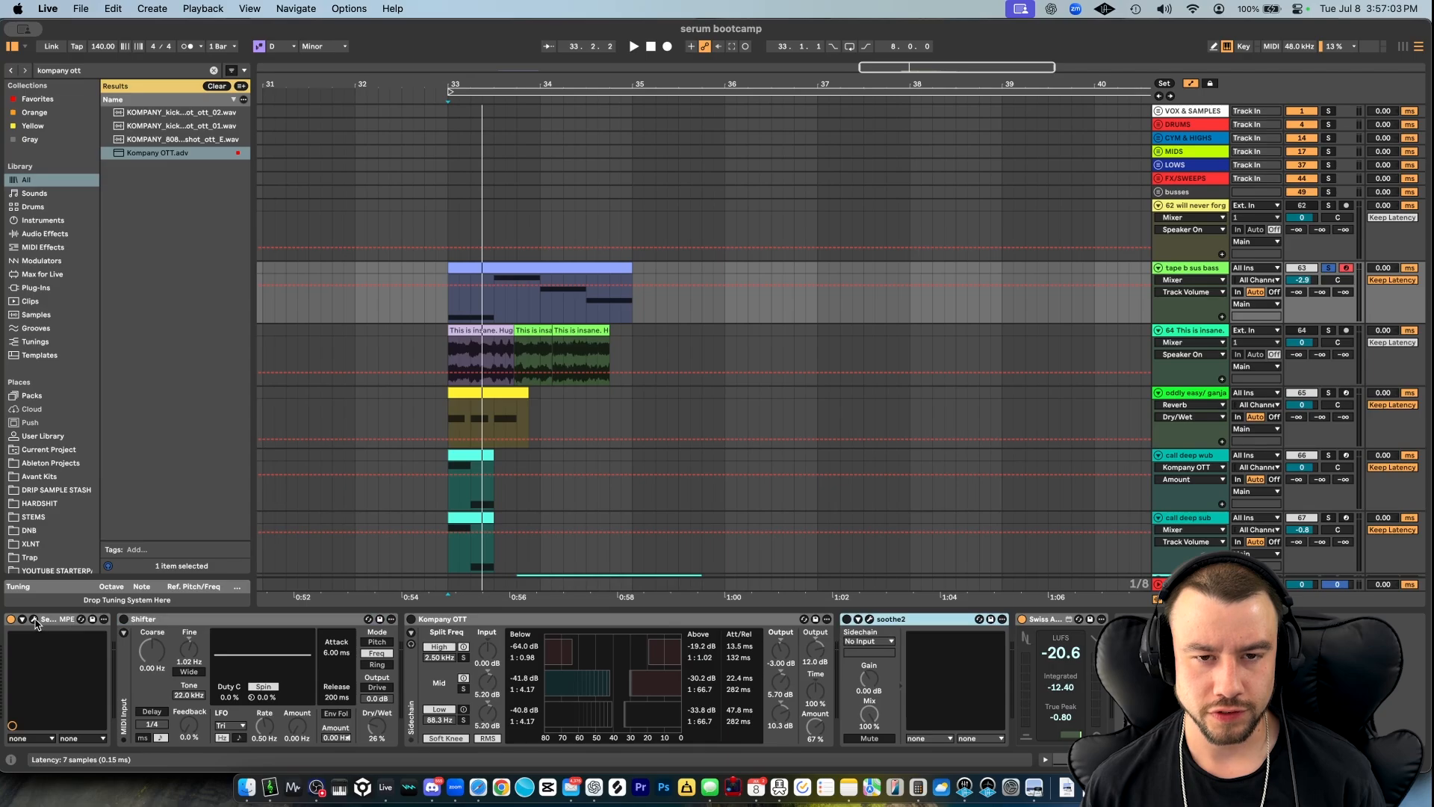
click(34, 619)
key(space)
drag(521, 214, 519, 79)
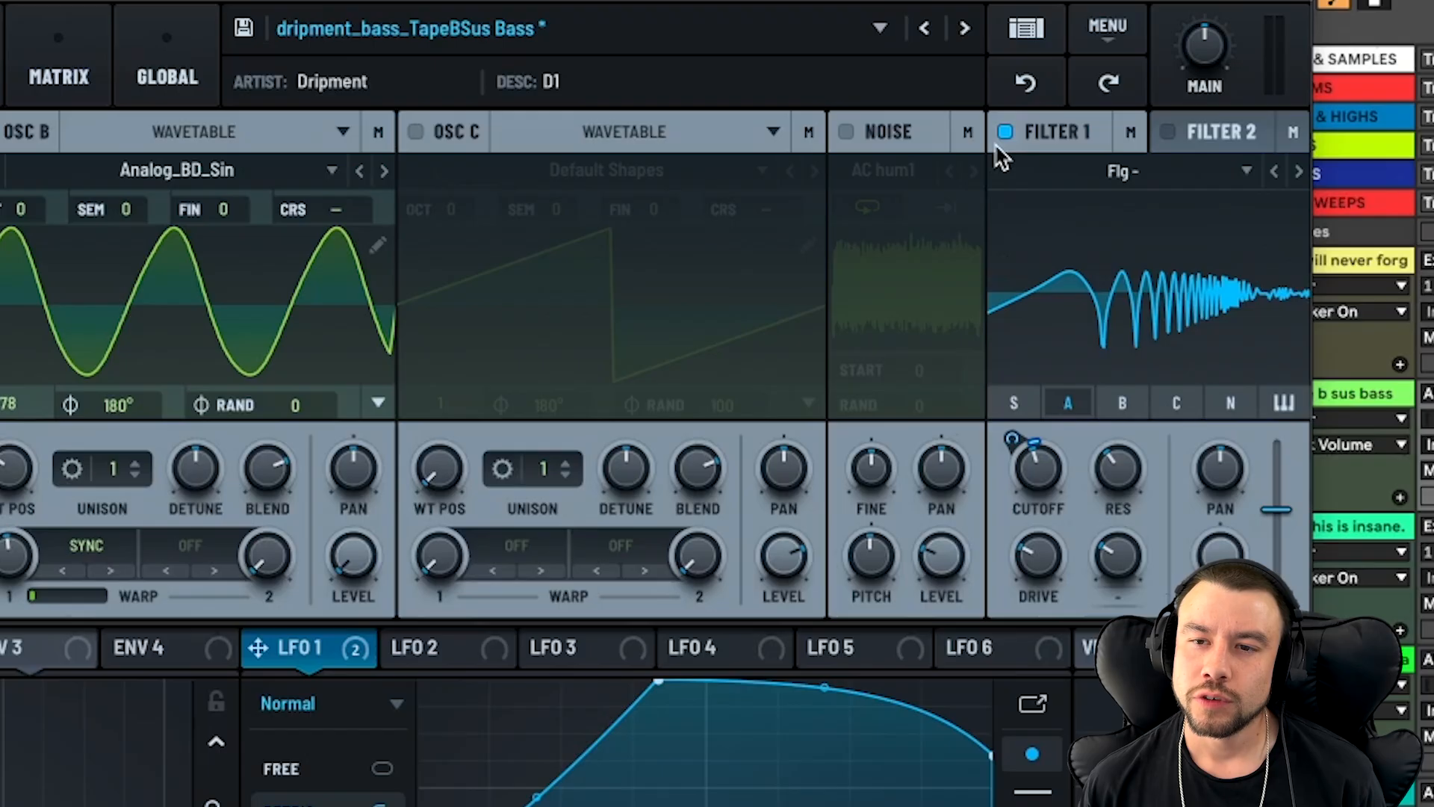
- Isolate oscillator A by turning off Filter 1 and oscillator B and bypassing the Distortion, Compressor, Phaser and Convolve effects
click(1037, 145)
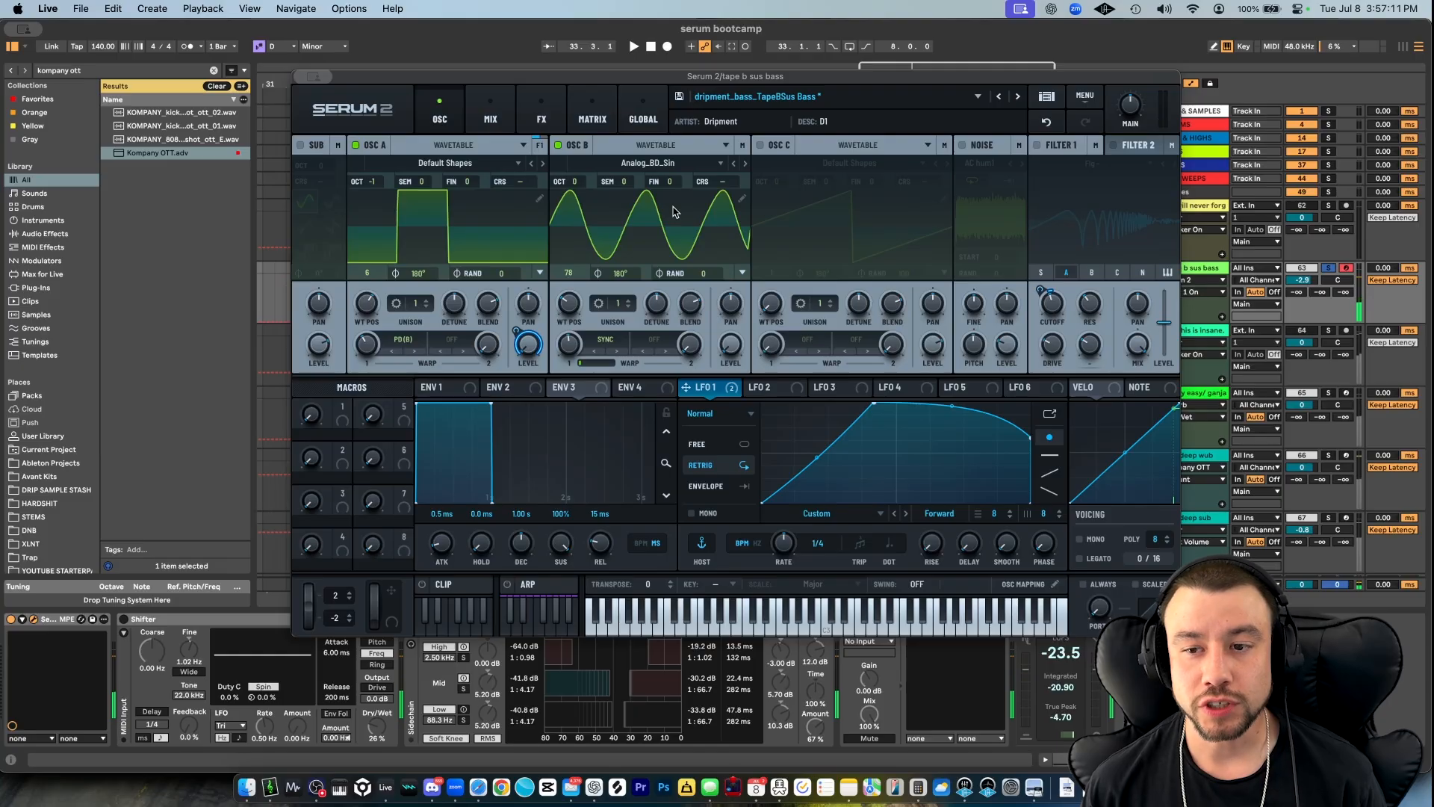
click(541, 119)
click(450, 240)
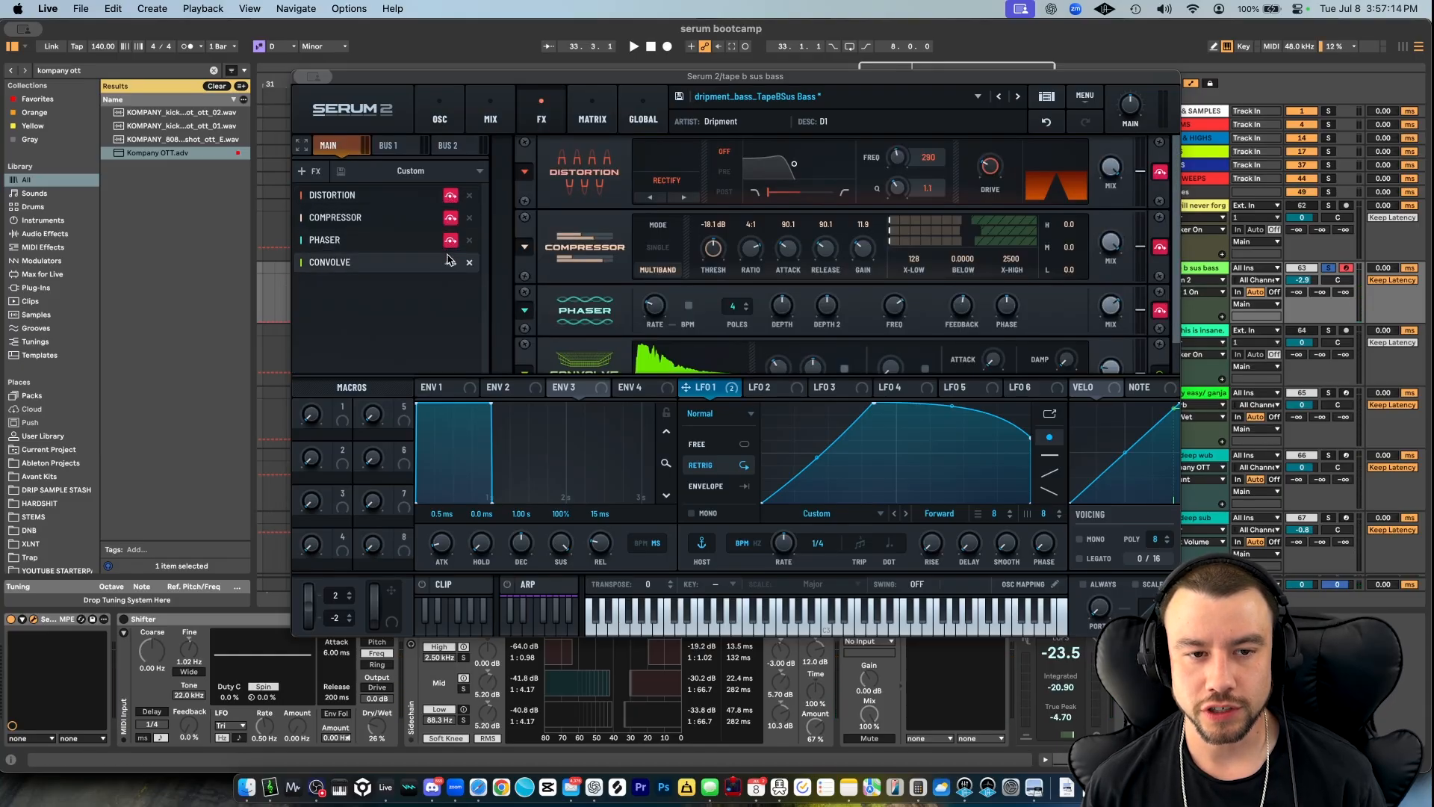
click(450, 262)
click(440, 116)
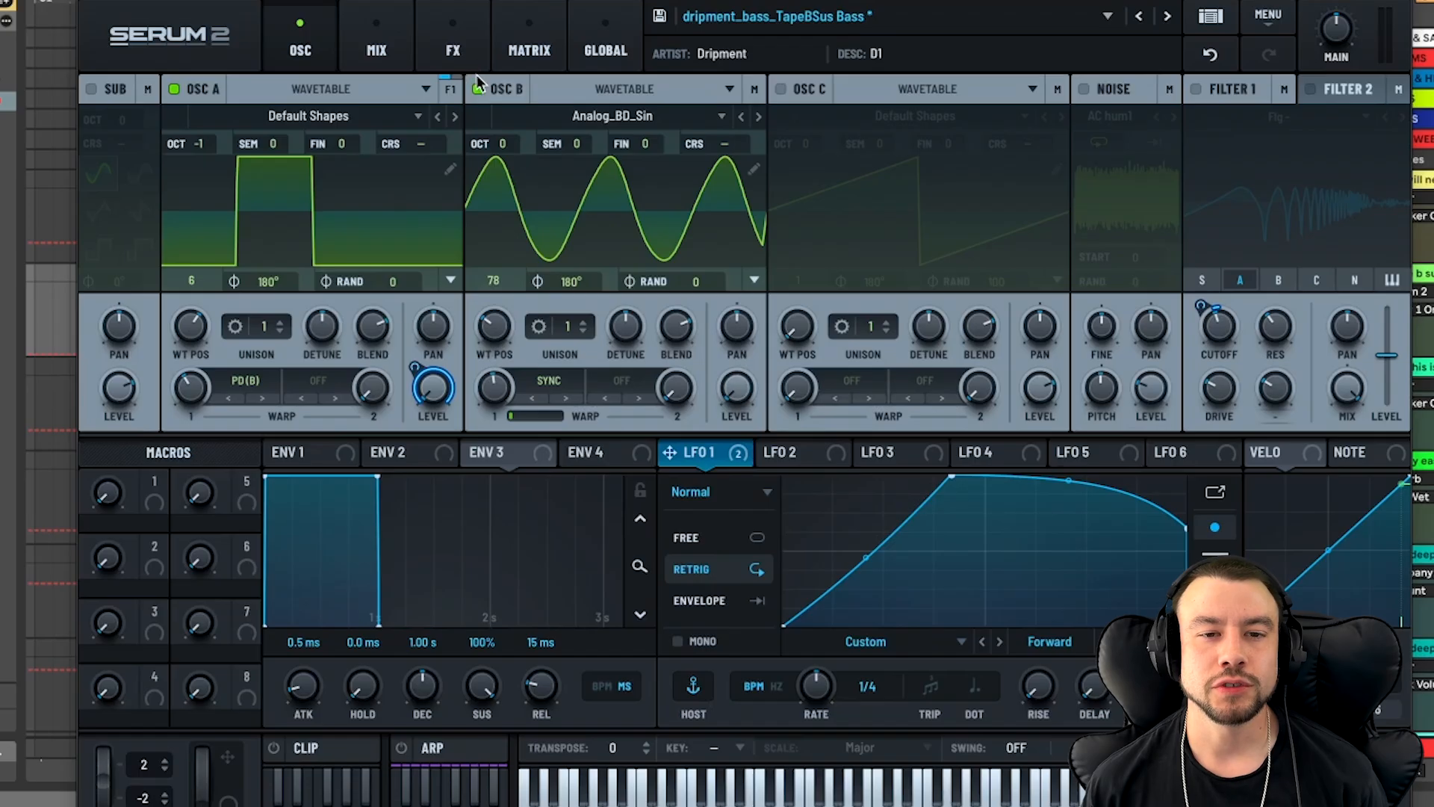
click(558, 145)
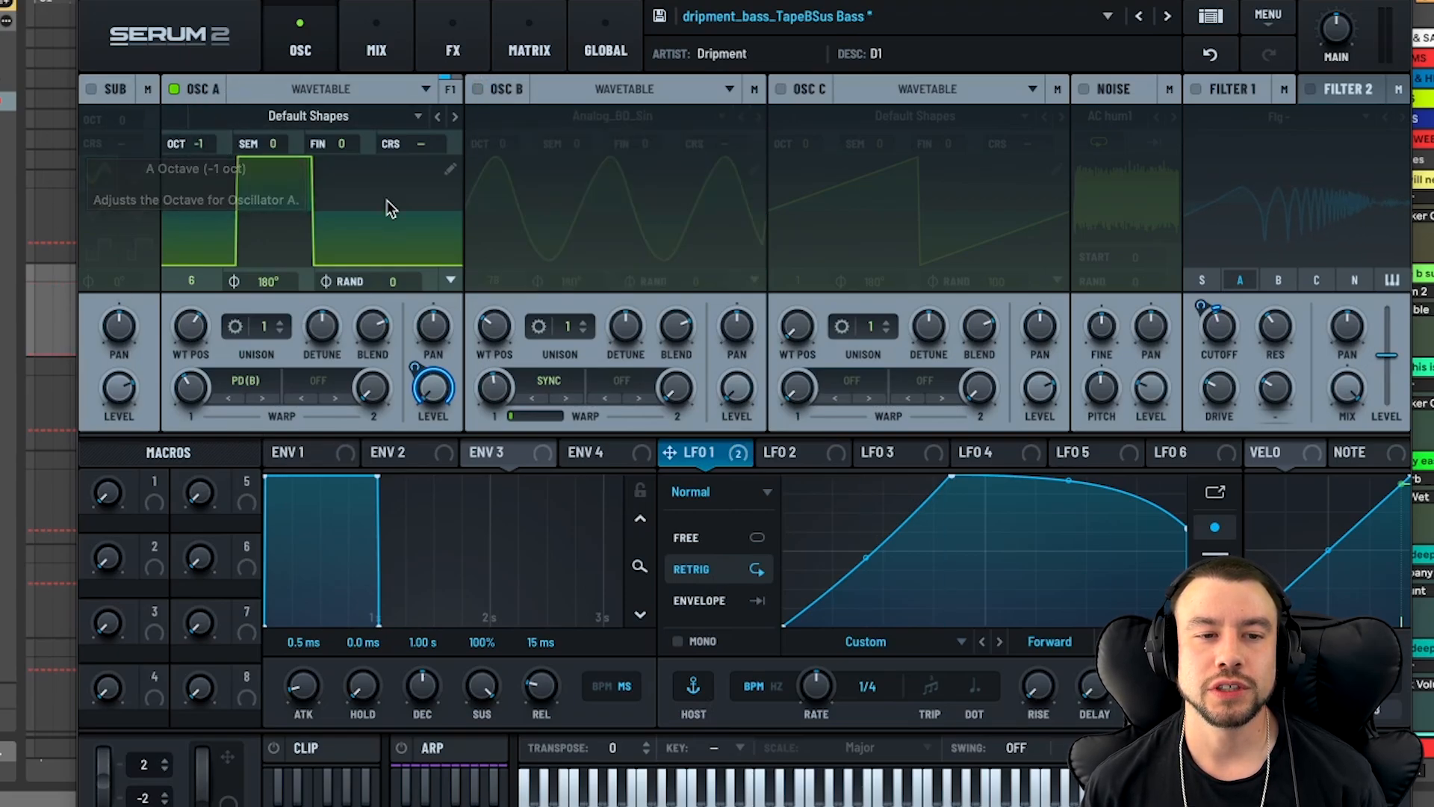
- Turn oscillator B back on and inspect its wavetable selection
mouse_move(200, 342)
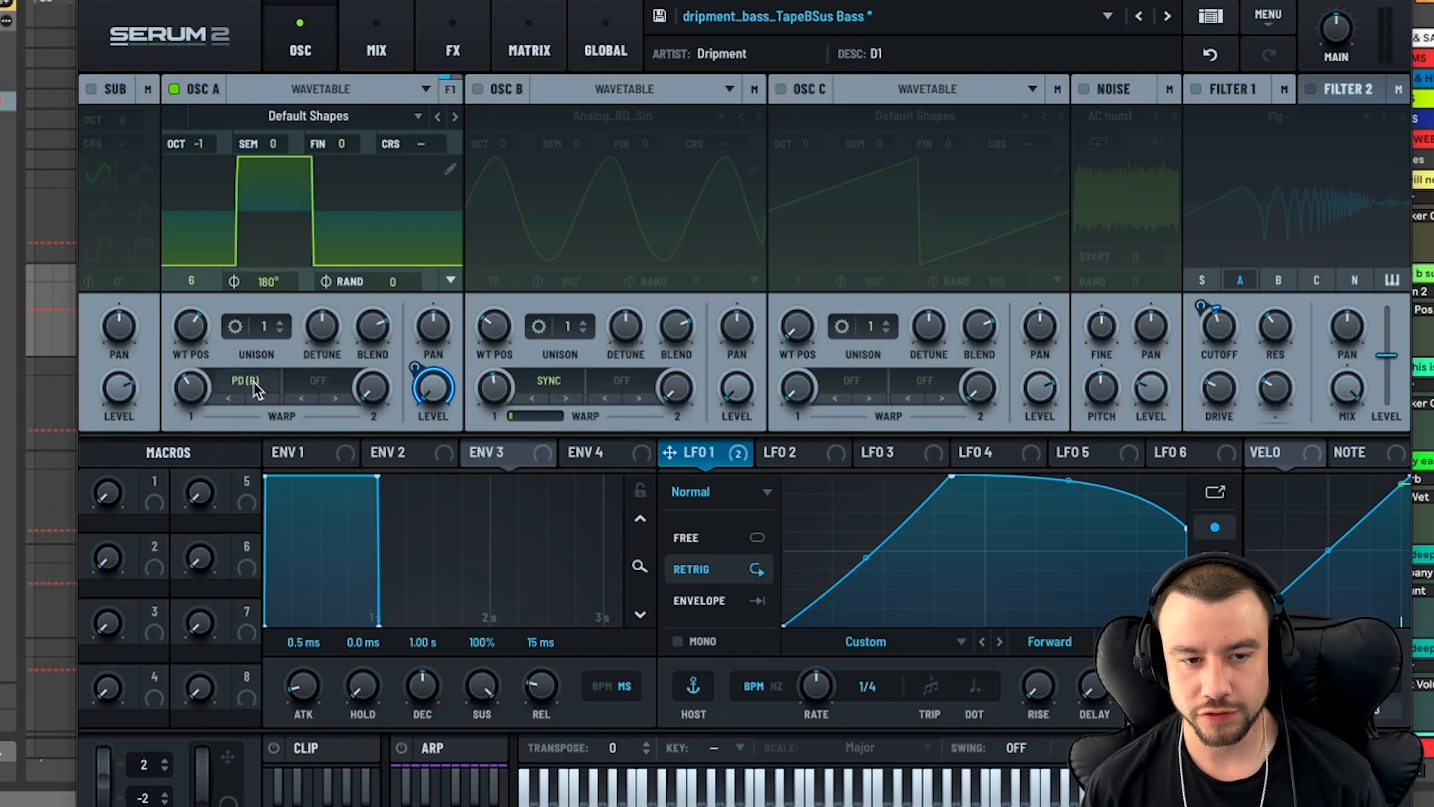
mouse_move(190, 389)
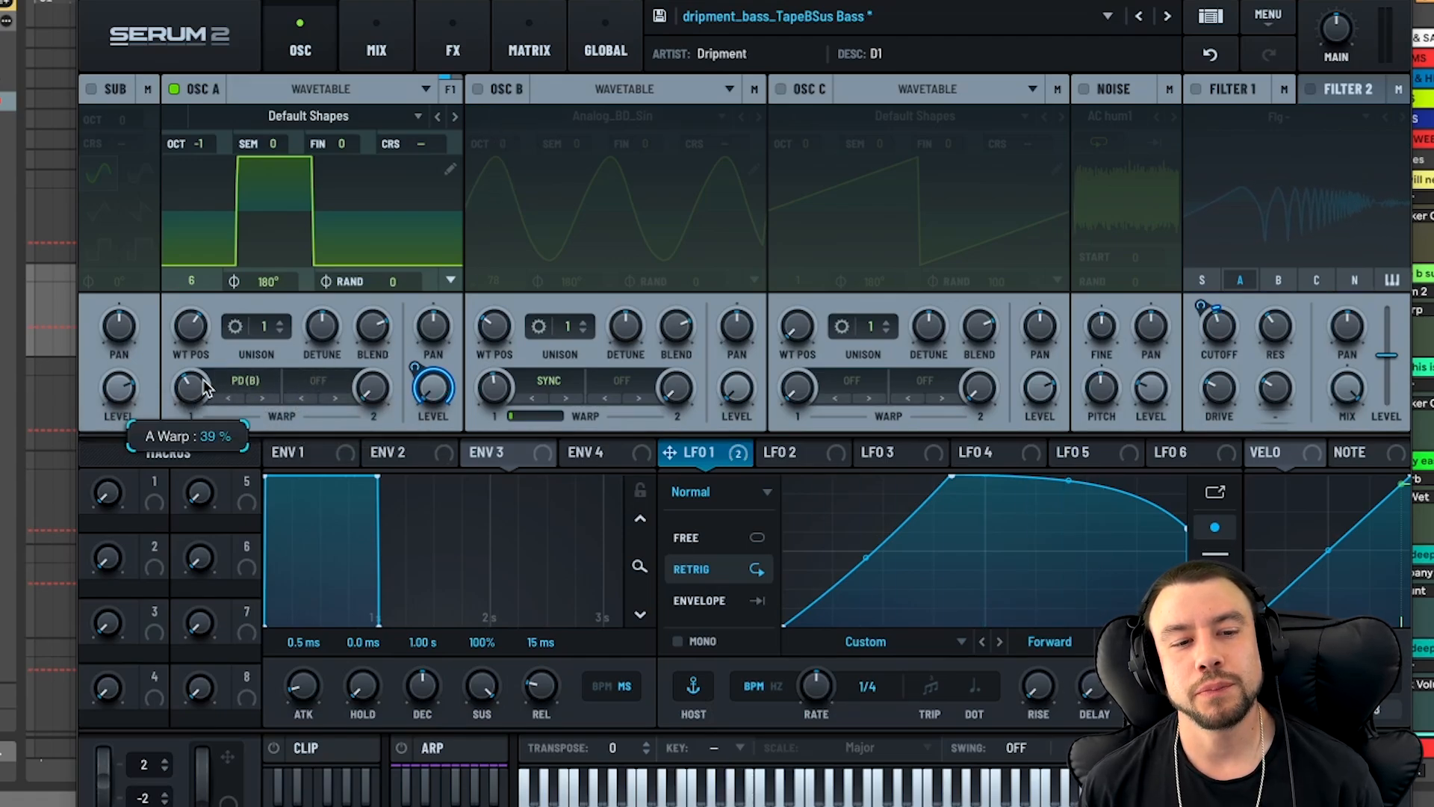
click(478, 90)
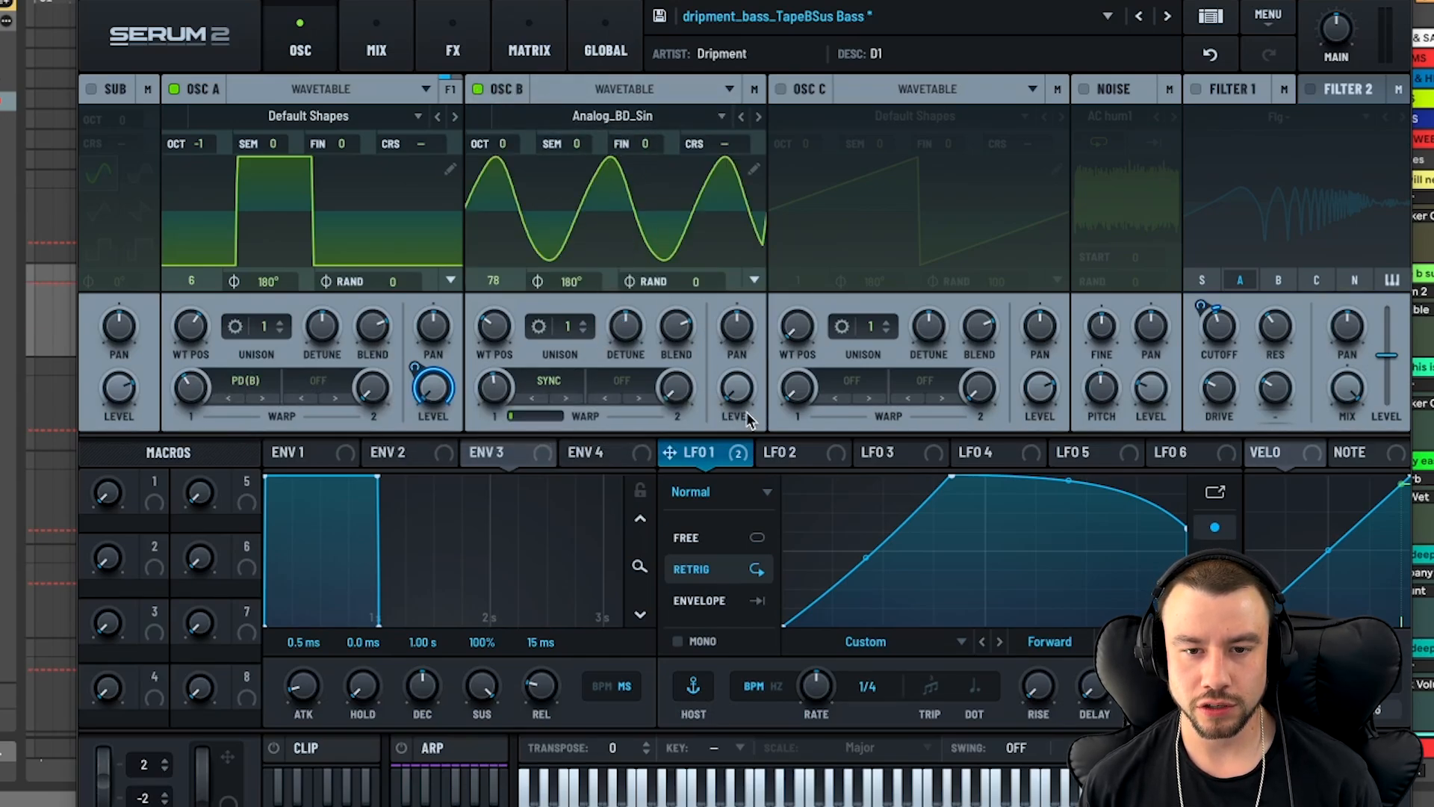
click(648, 118)
click(590, 70)
- Try a Sync warp amount of 2.54 % on oscillator B and undo the change
click(500, 328)
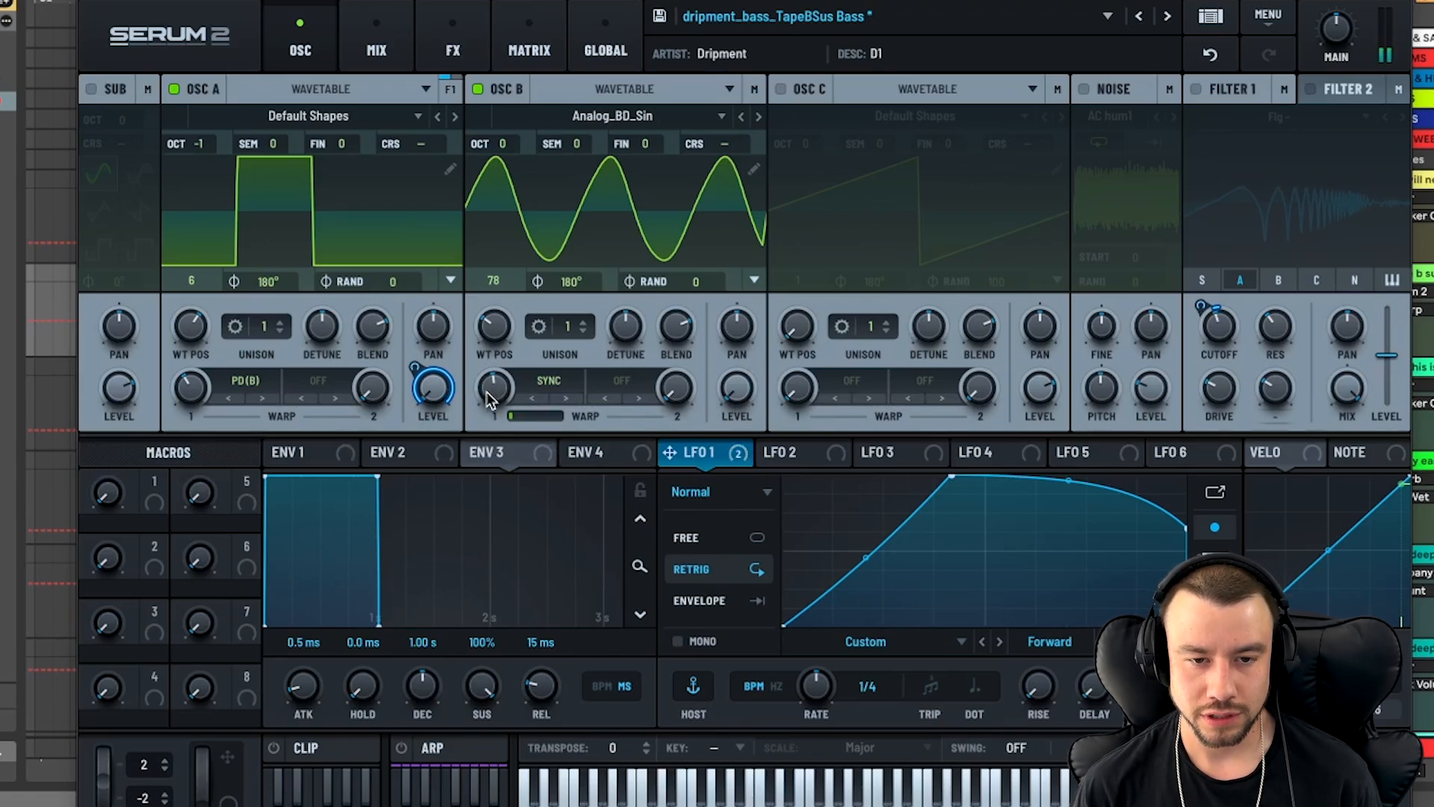
mouse_move(492, 394)
mouse_down()
mouse_move(489, 428)
mouse_move(492, 392)
mouse_up()
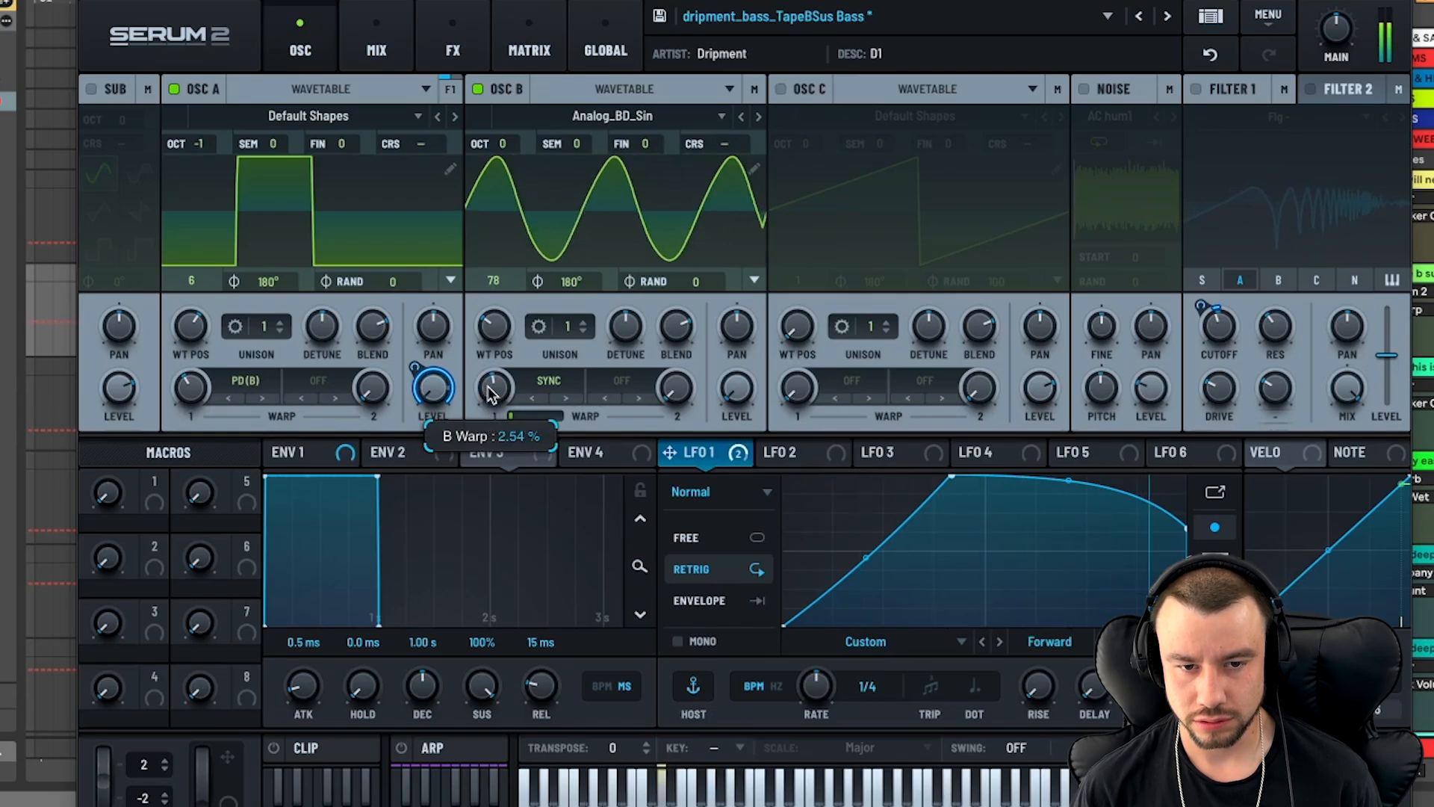
click(1223, 55)
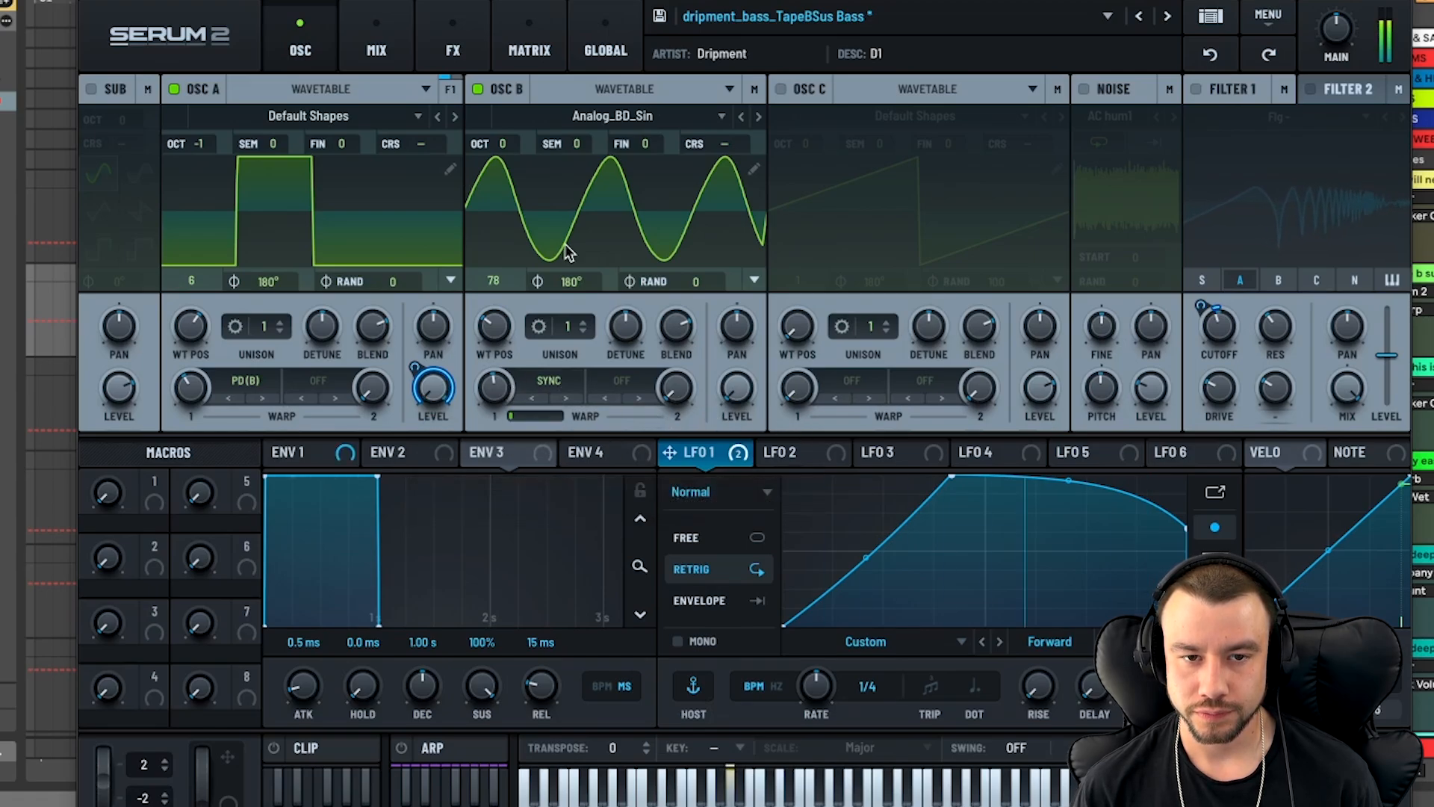
- Turn Filter 1 back on and look at its filter type categories without changing the Flanges type
click(1197, 90)
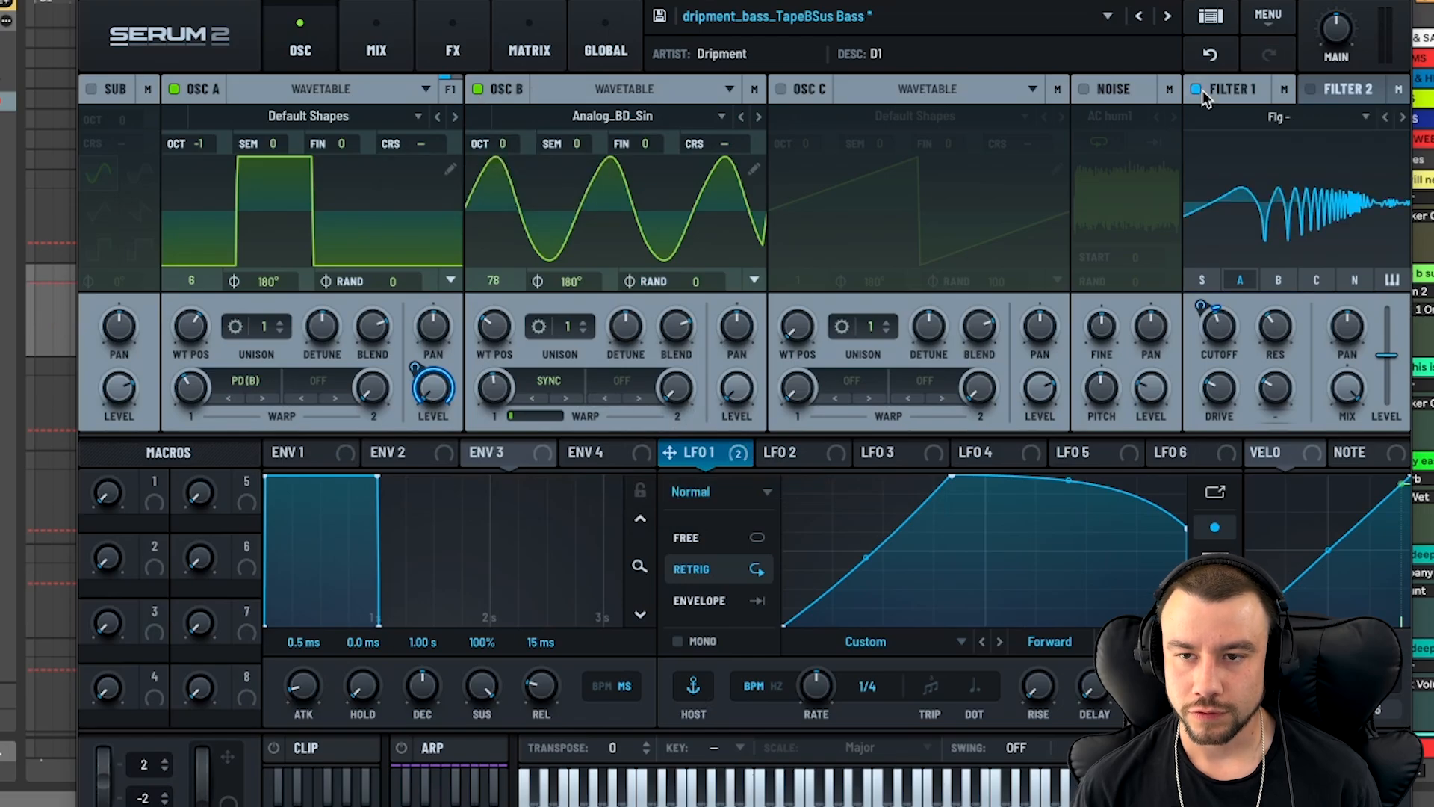
click(1278, 118)
mouse_move(1317, 190)
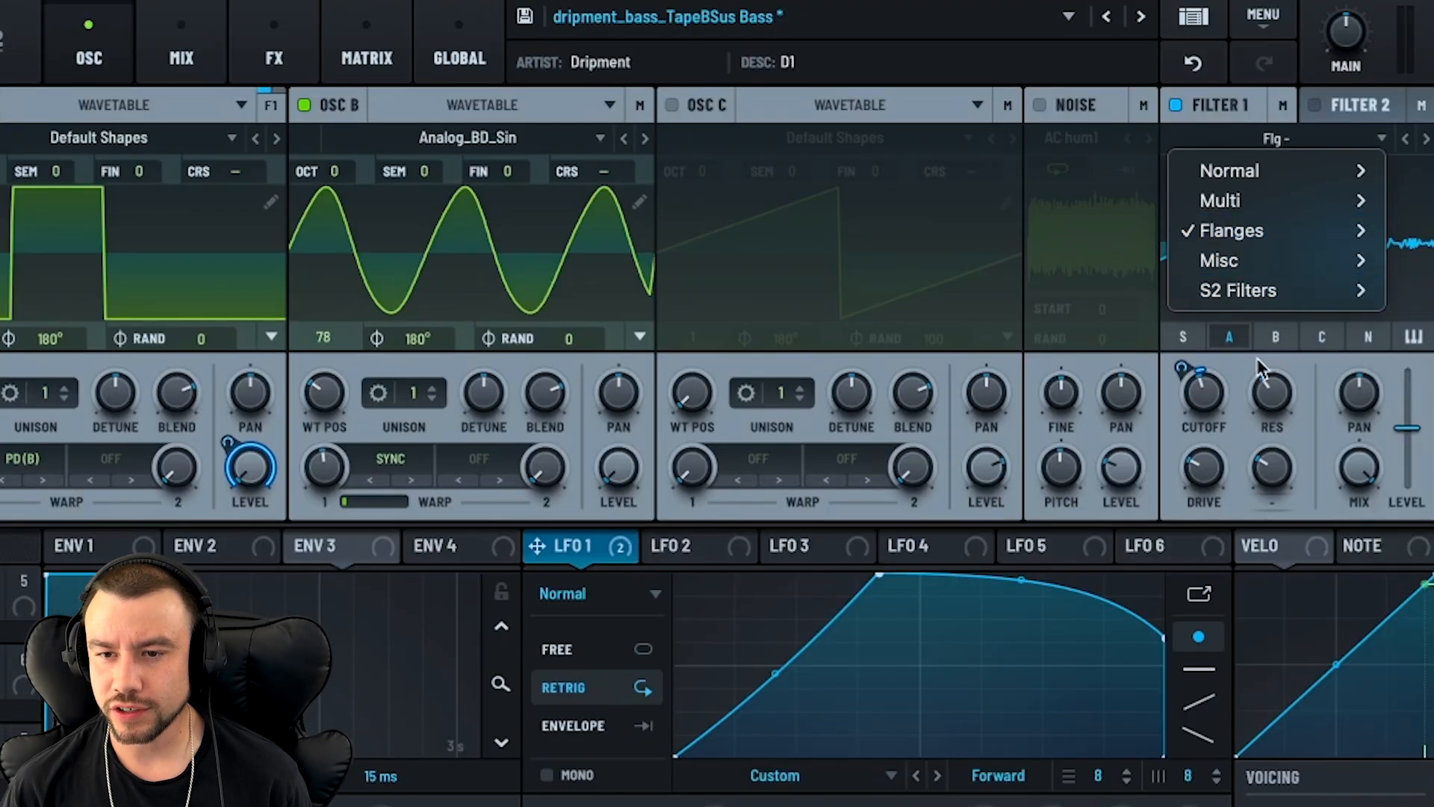
click(1192, 243)
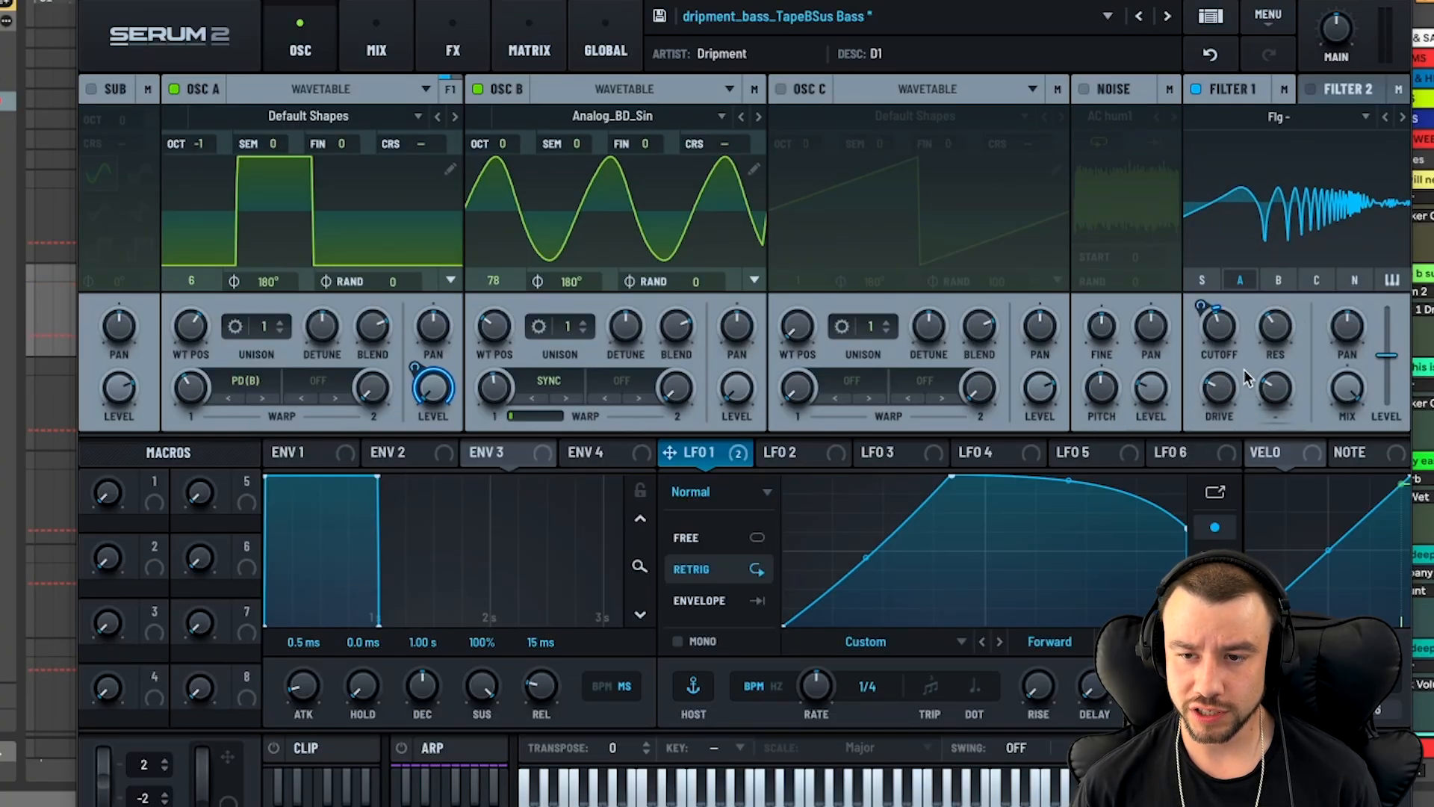
- Try sweeping Filter 1's cutoff down and up, undo the change, and play the bass line again
mouse_move(1274, 333)
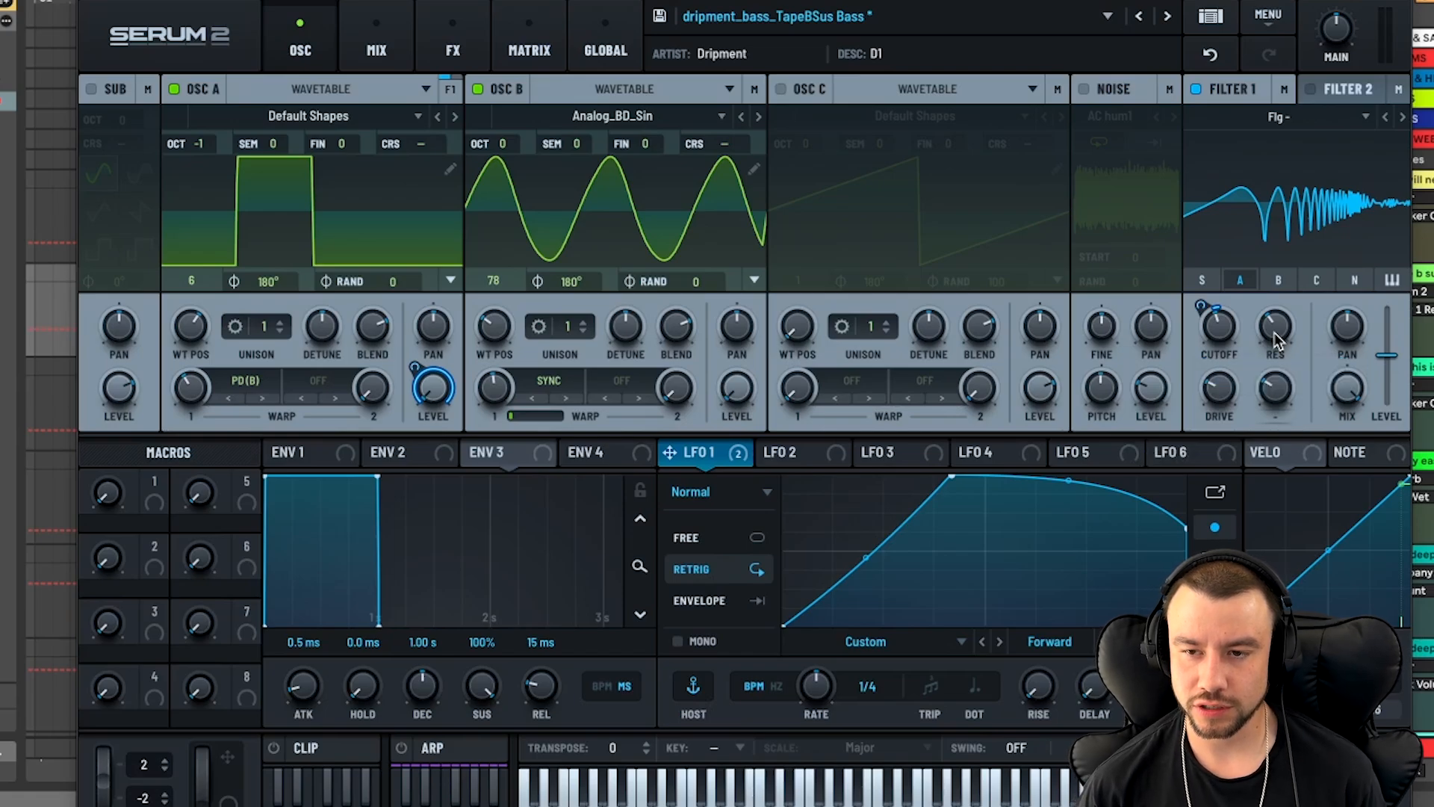
mouse_move(1231, 335)
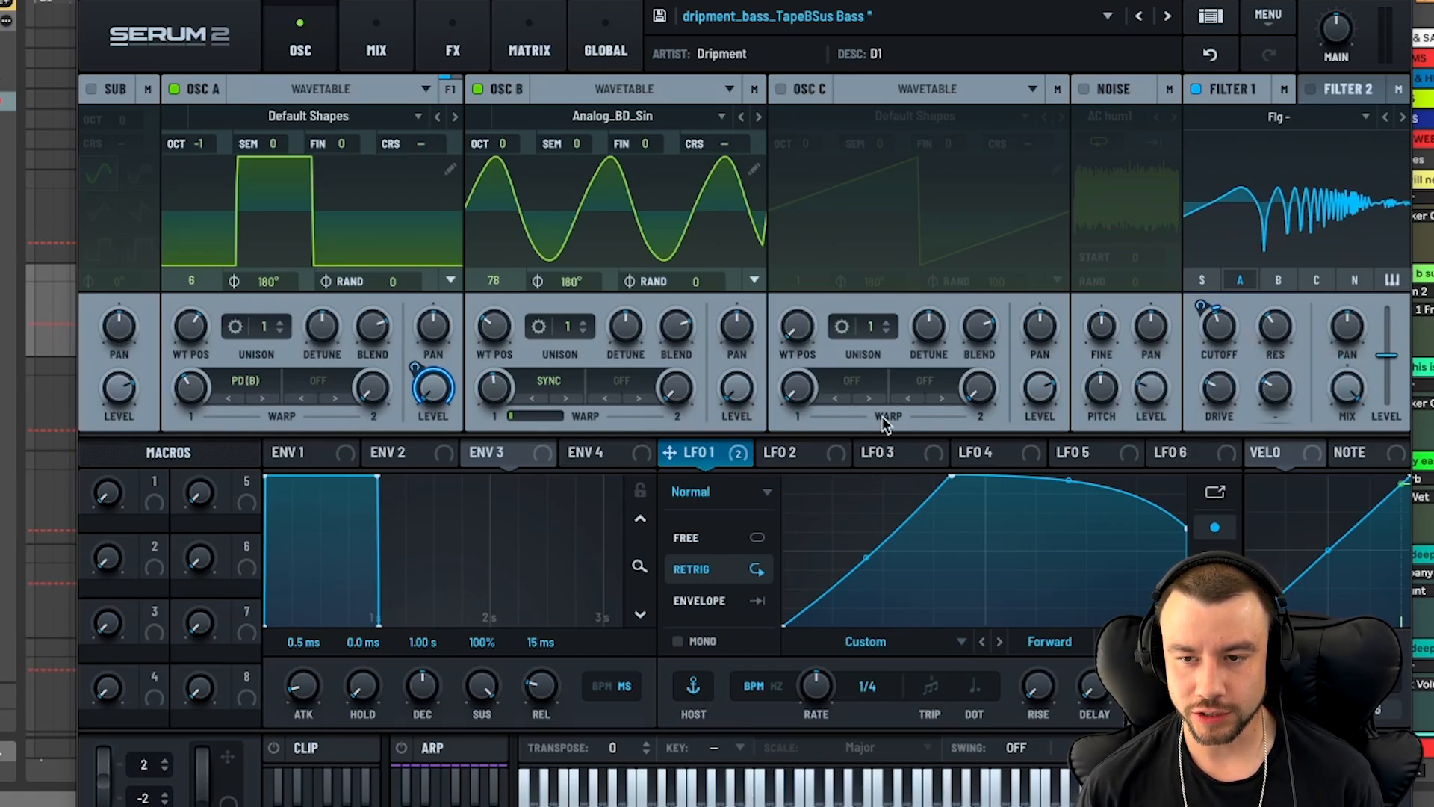
mouse_move(1200, 301)
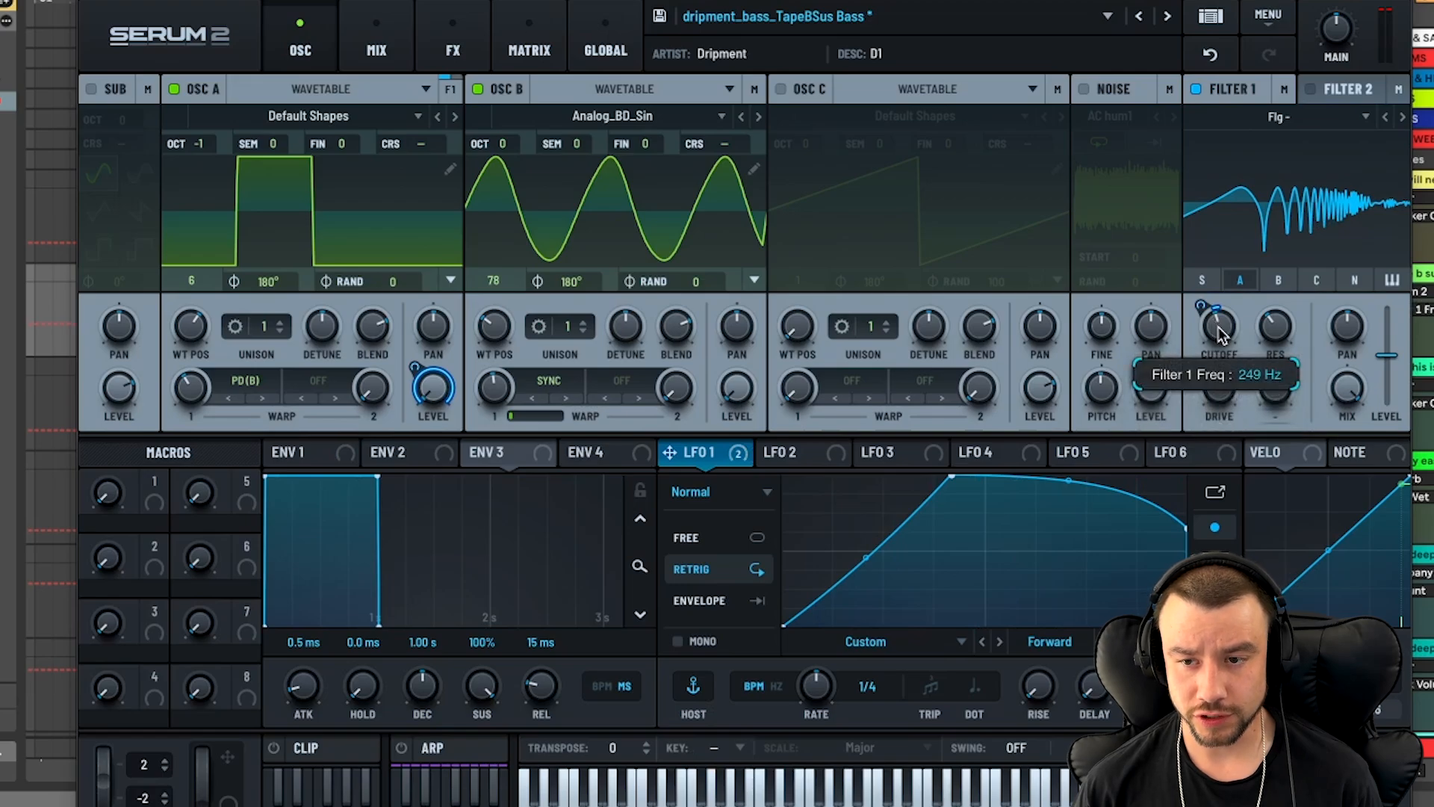
drag(1220, 334, 1214, 356)
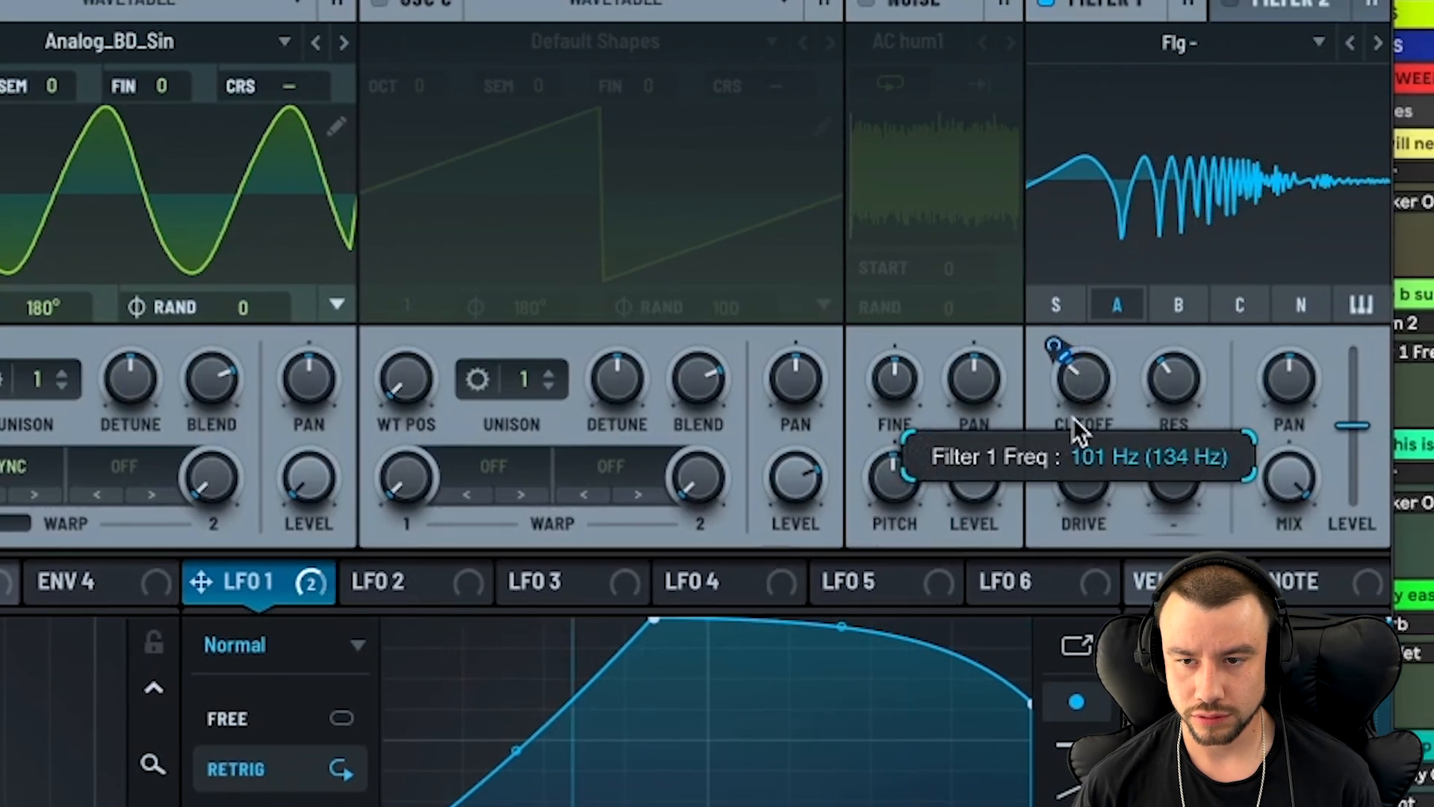
drag(1073, 420, 1013, 343)
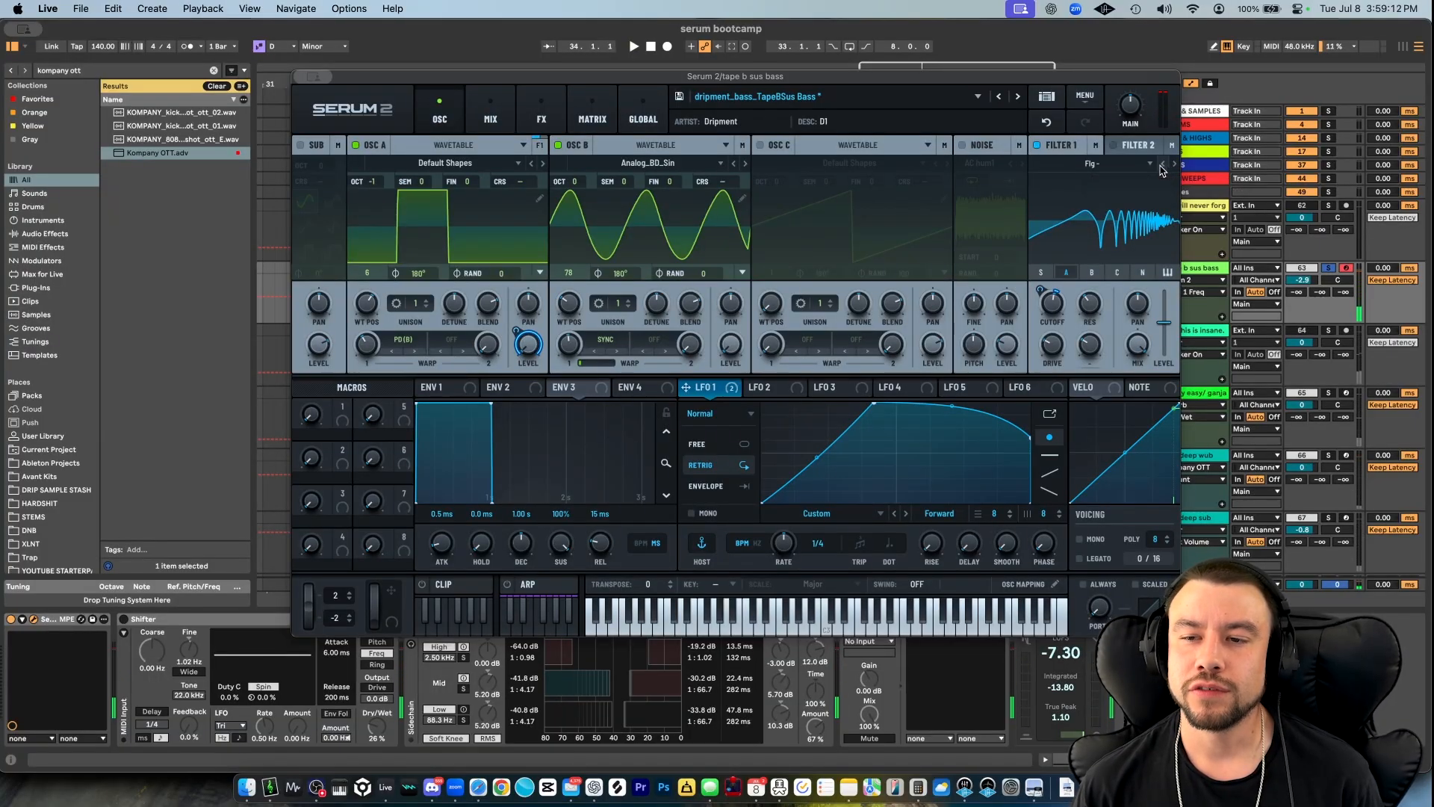
click(1052, 126)
key(space)
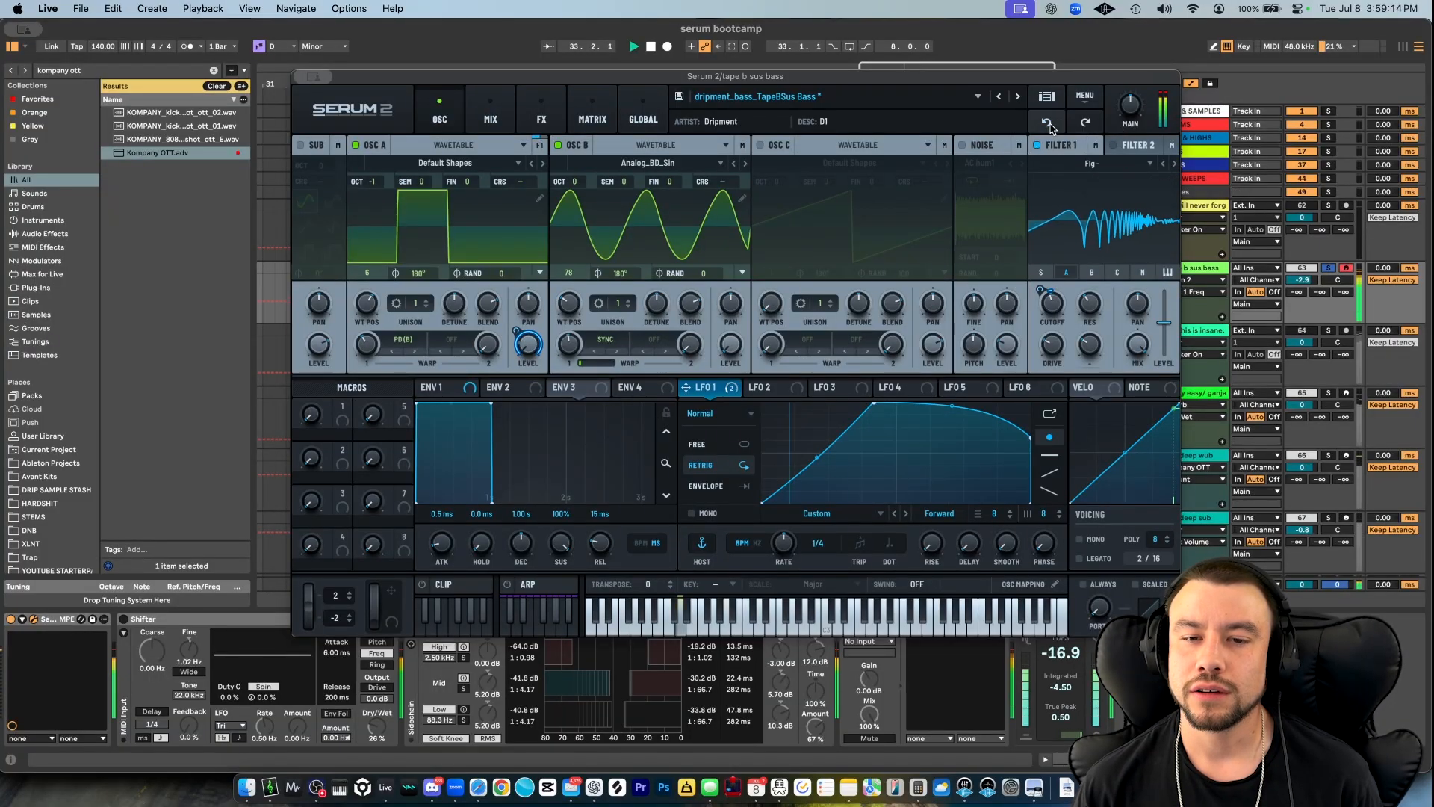
key(space)
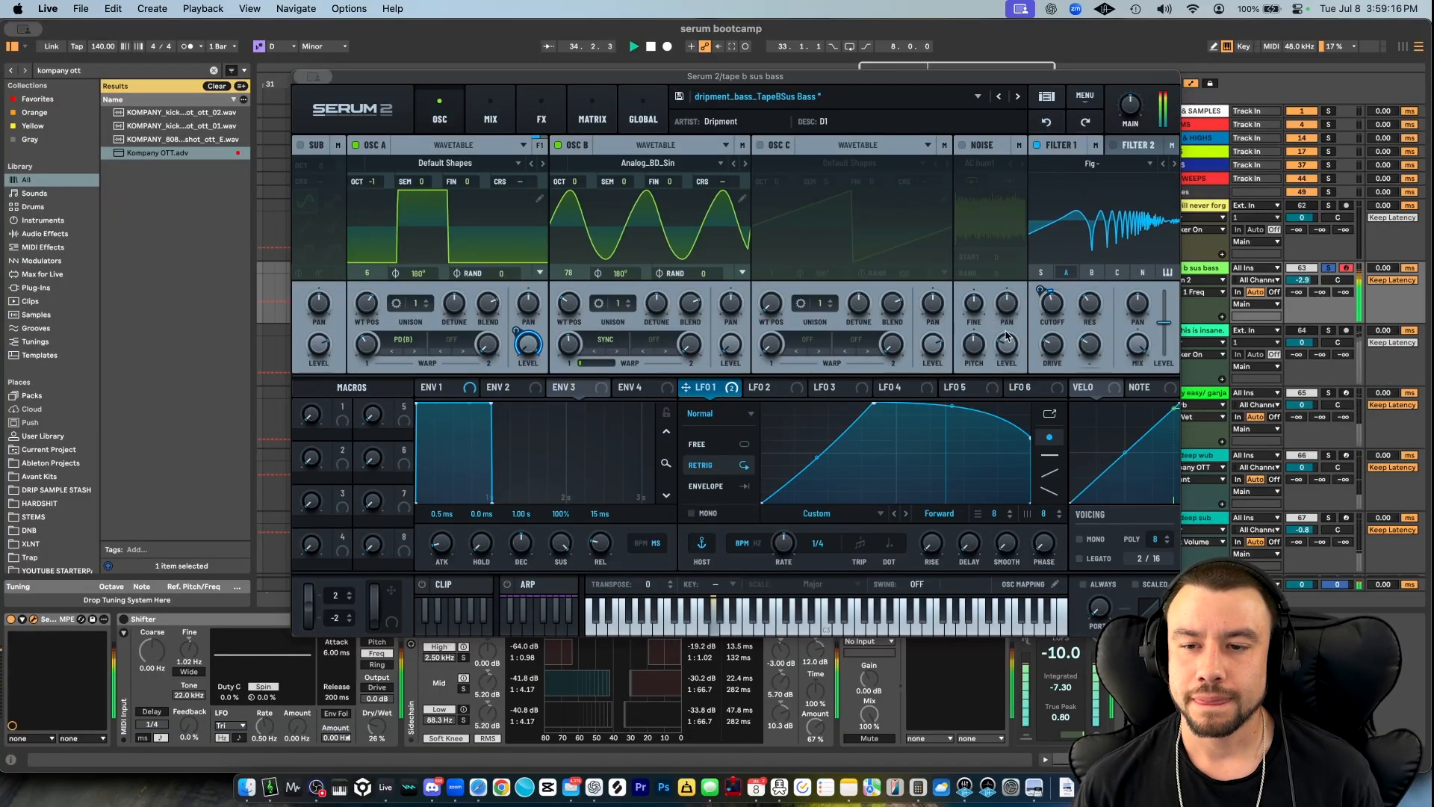
- Re-enable the Distortion and Compressor effects in the patch's main effects chain
click(542, 115)
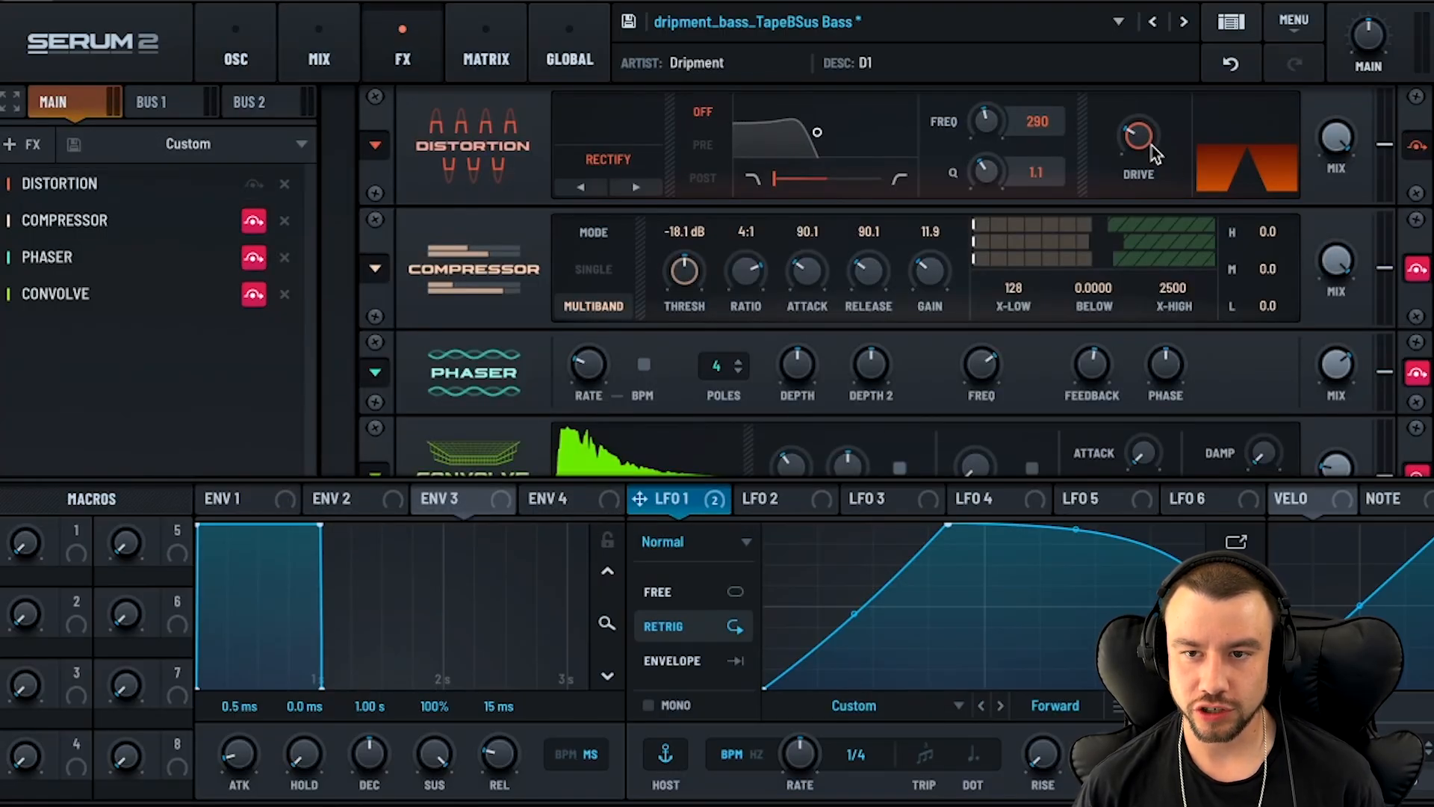
mouse_move(1154, 151)
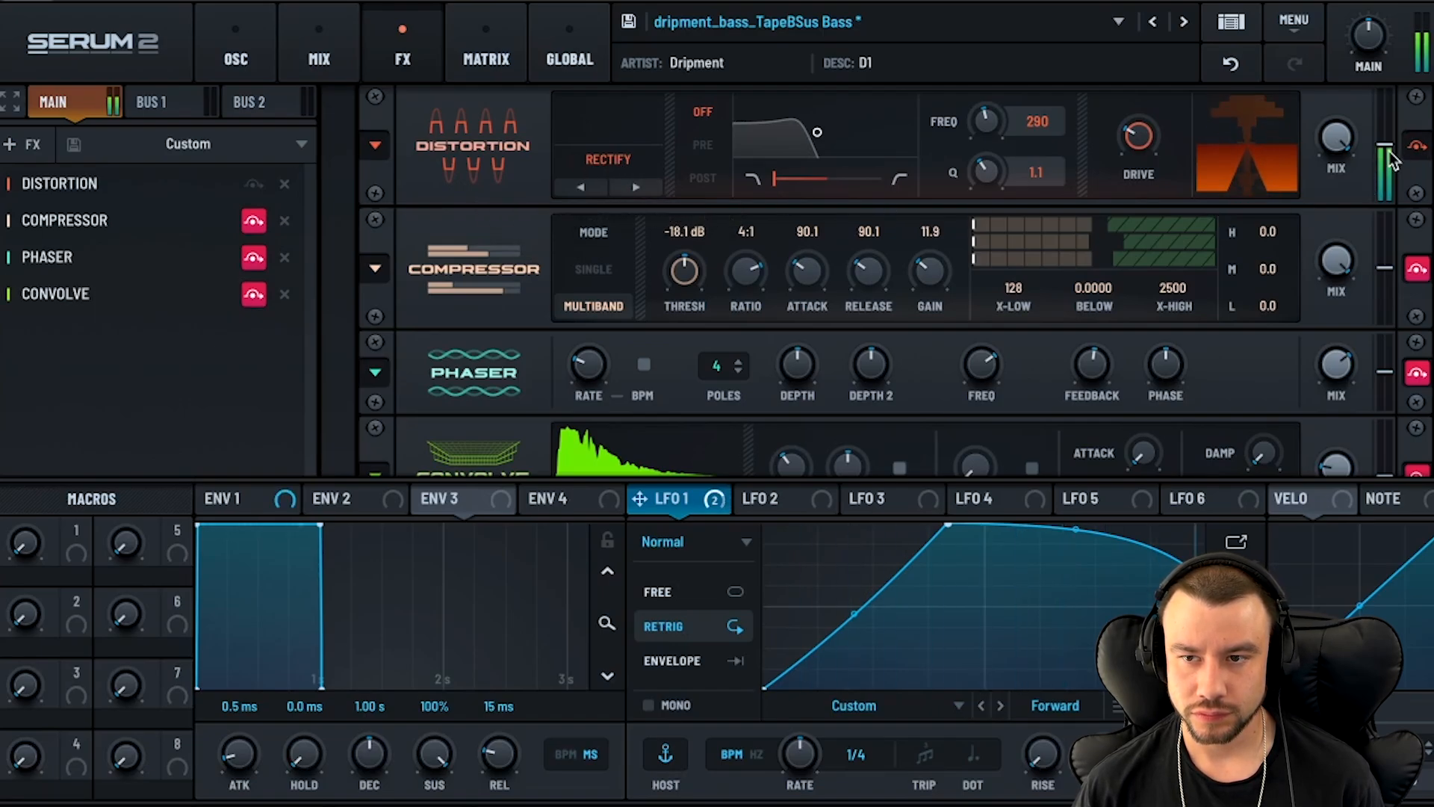
drag(1336, 287, 1341, 231)
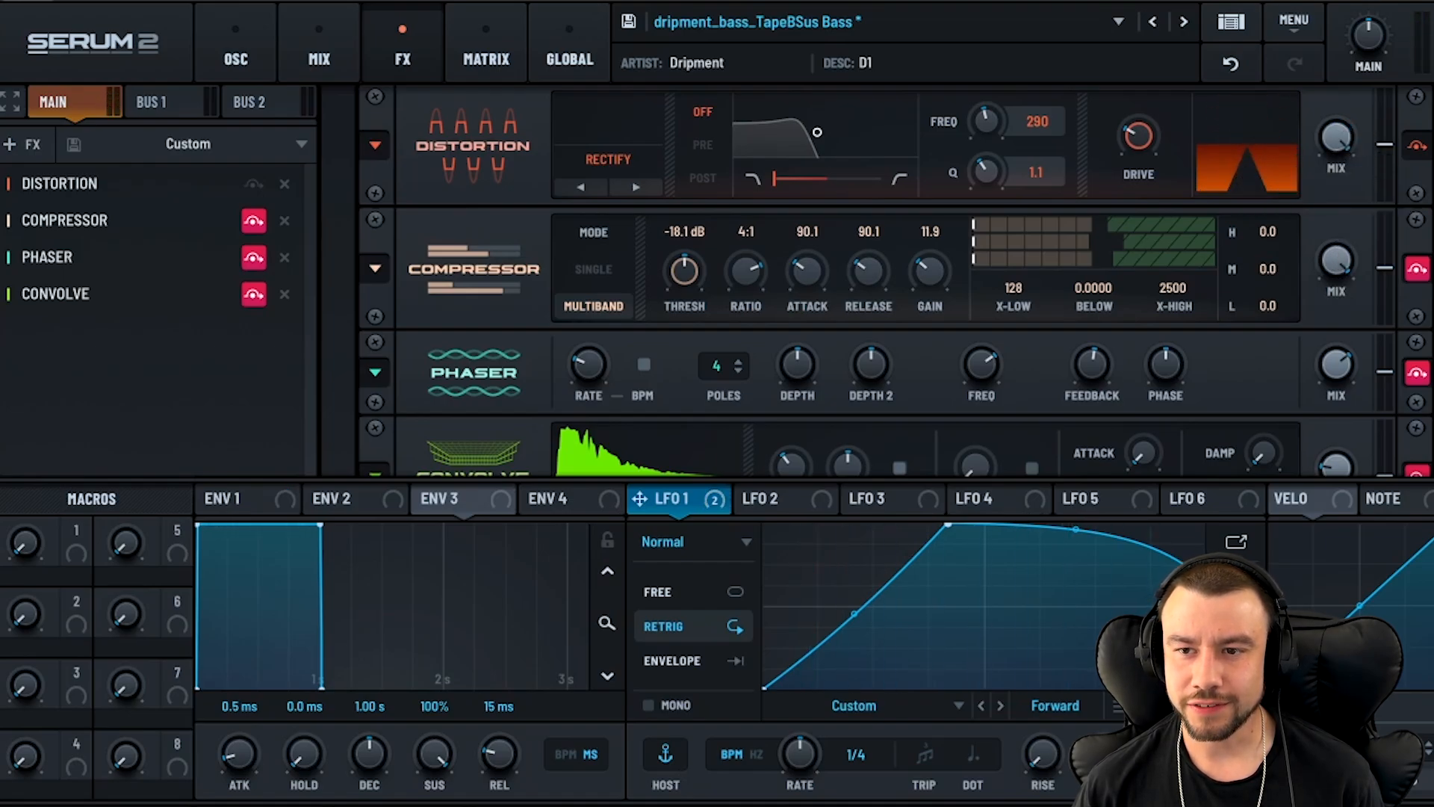
click(253, 220)
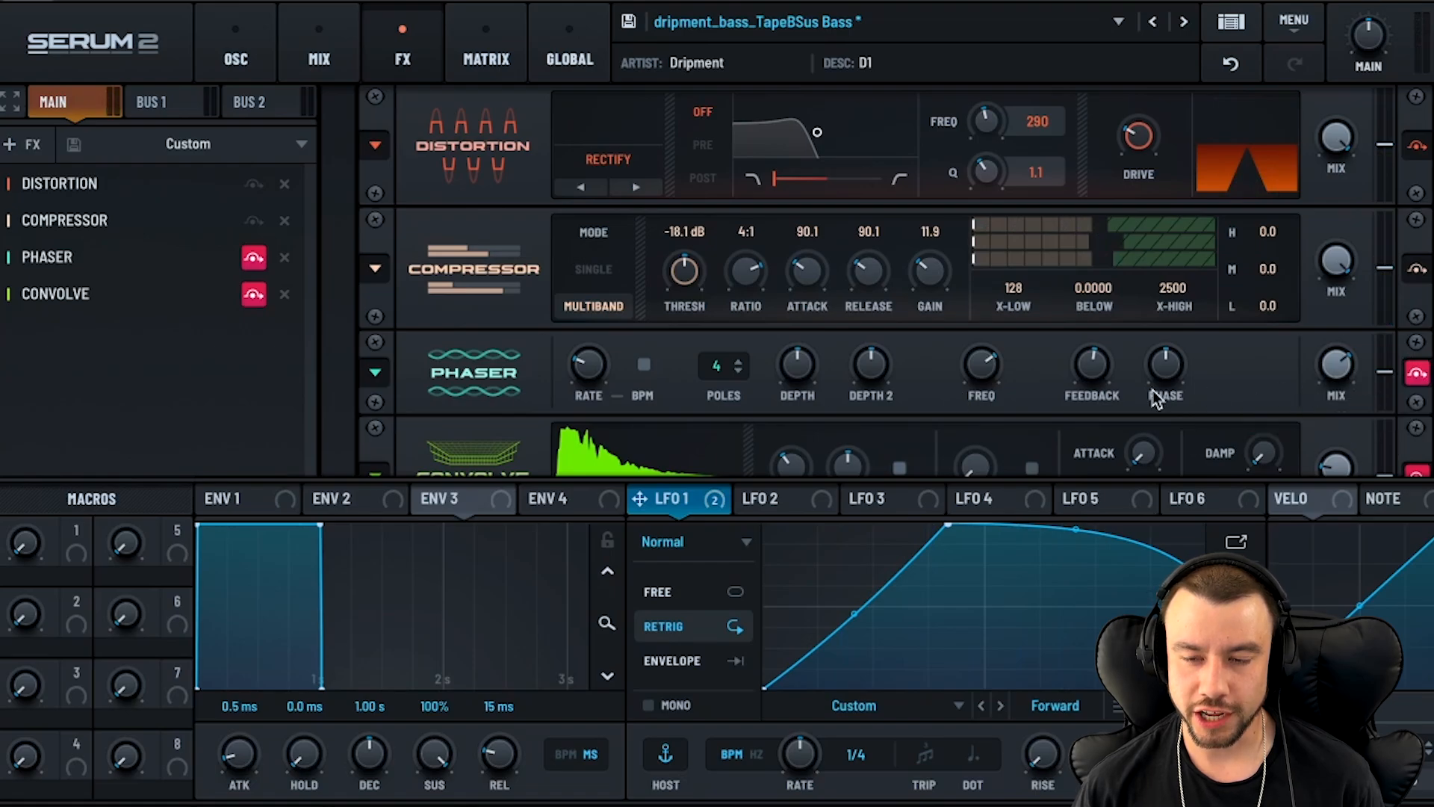
mouse_move(1095, 371)
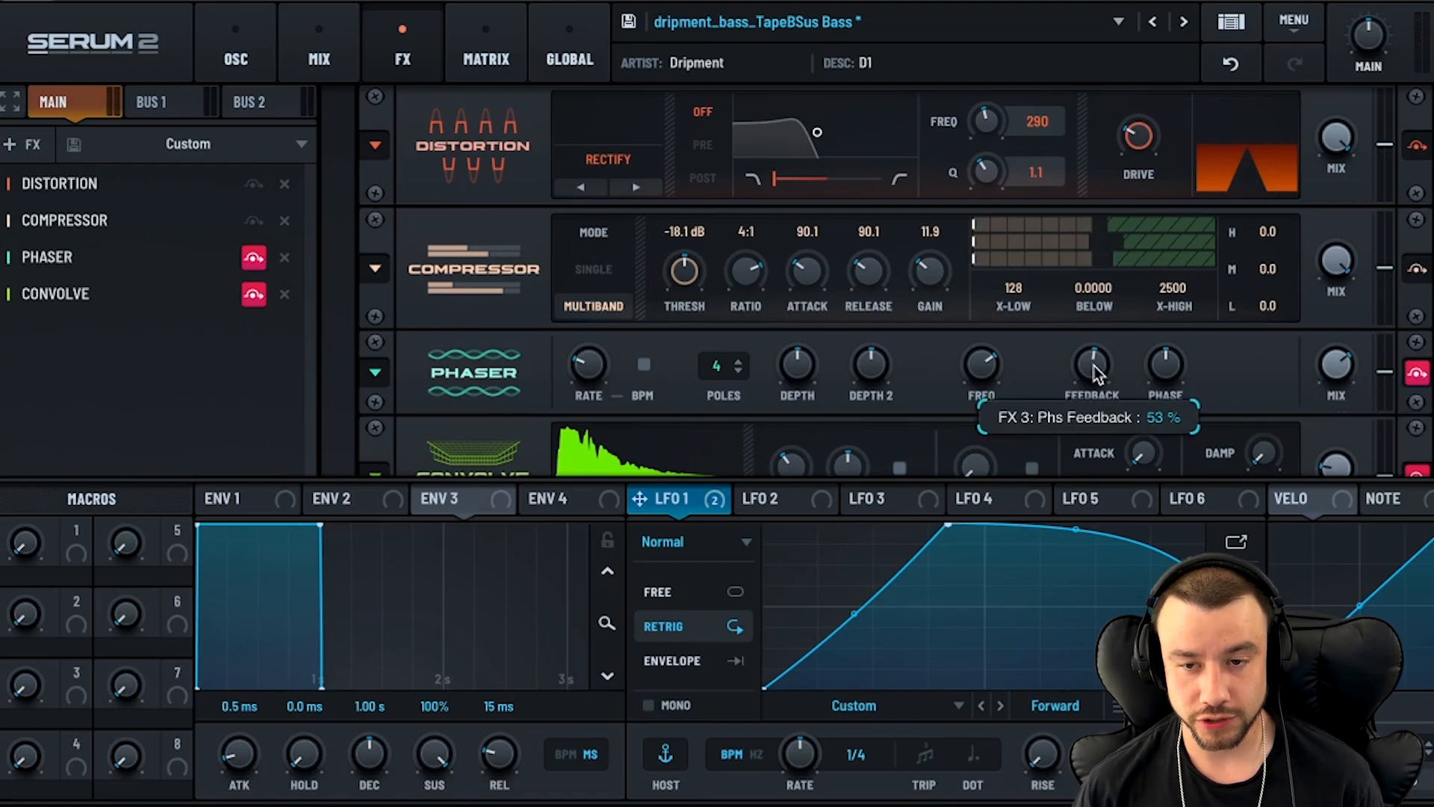
- Re-enable the Phaser and Convolve effects in the patch's main effects chain and play the bass line
mouse_move(980, 367)
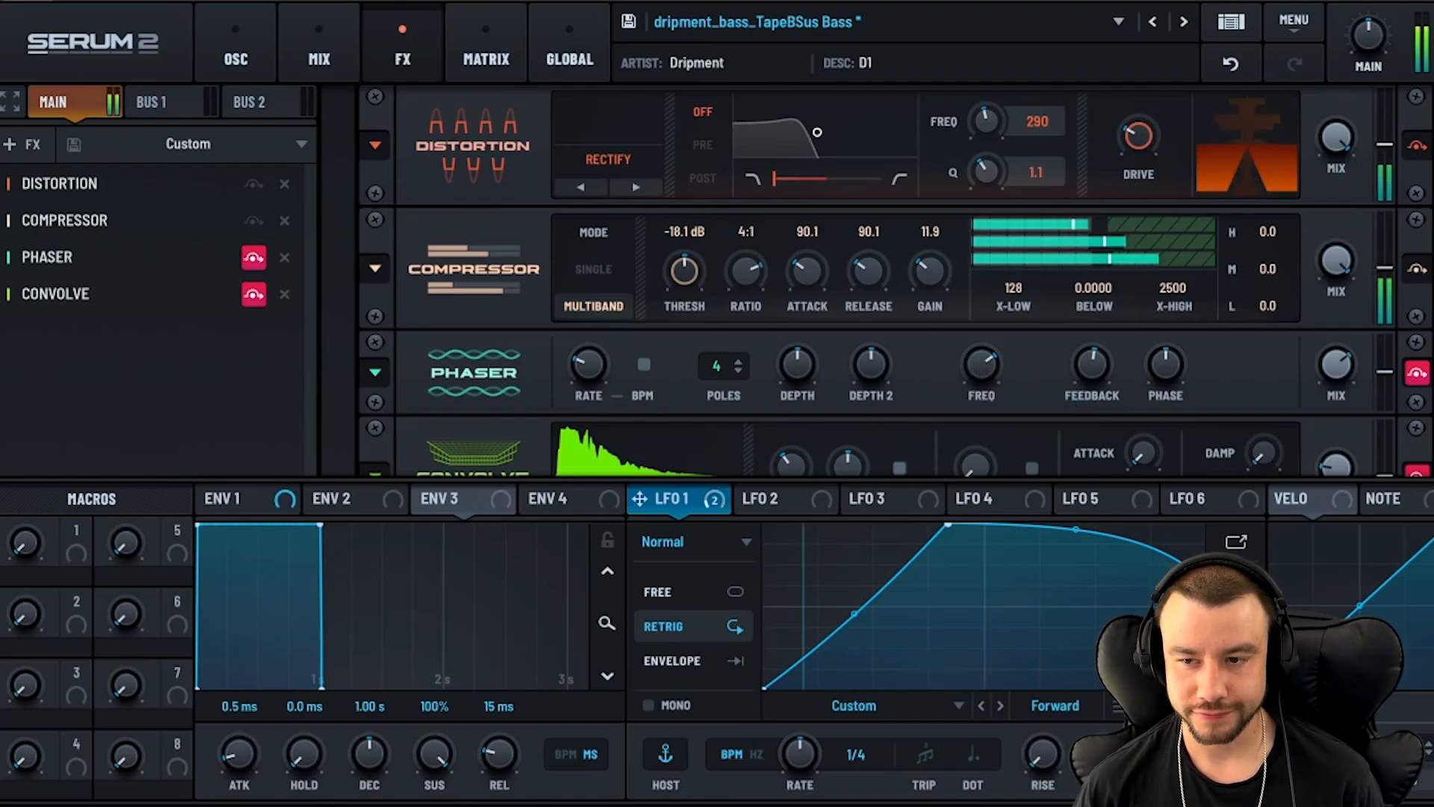
scroll(510, 236, down, 2)
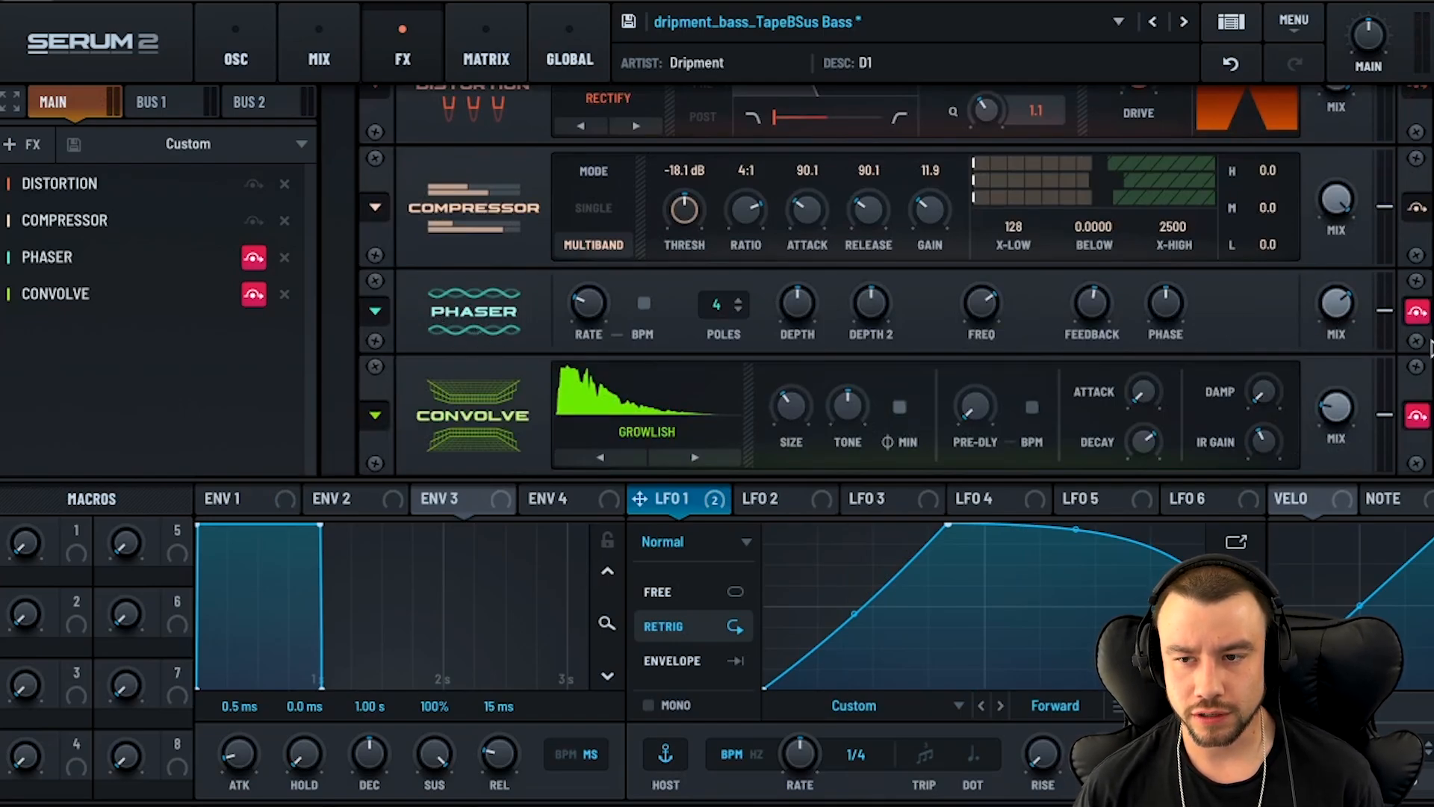
scroll(1386, 350, up, 2)
click(1416, 371)
scroll(1416, 371, down, 2)
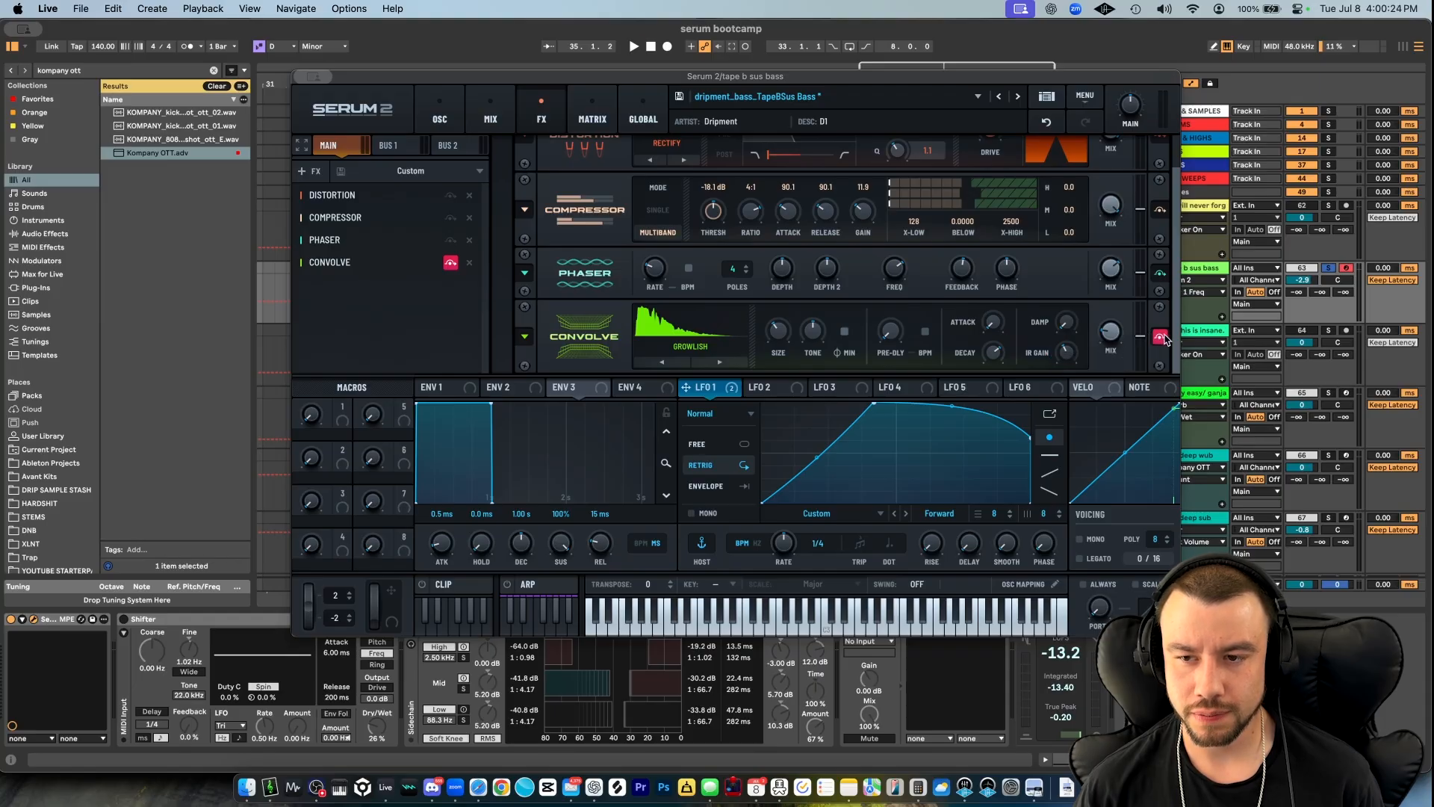
click(1160, 337)
key(space)
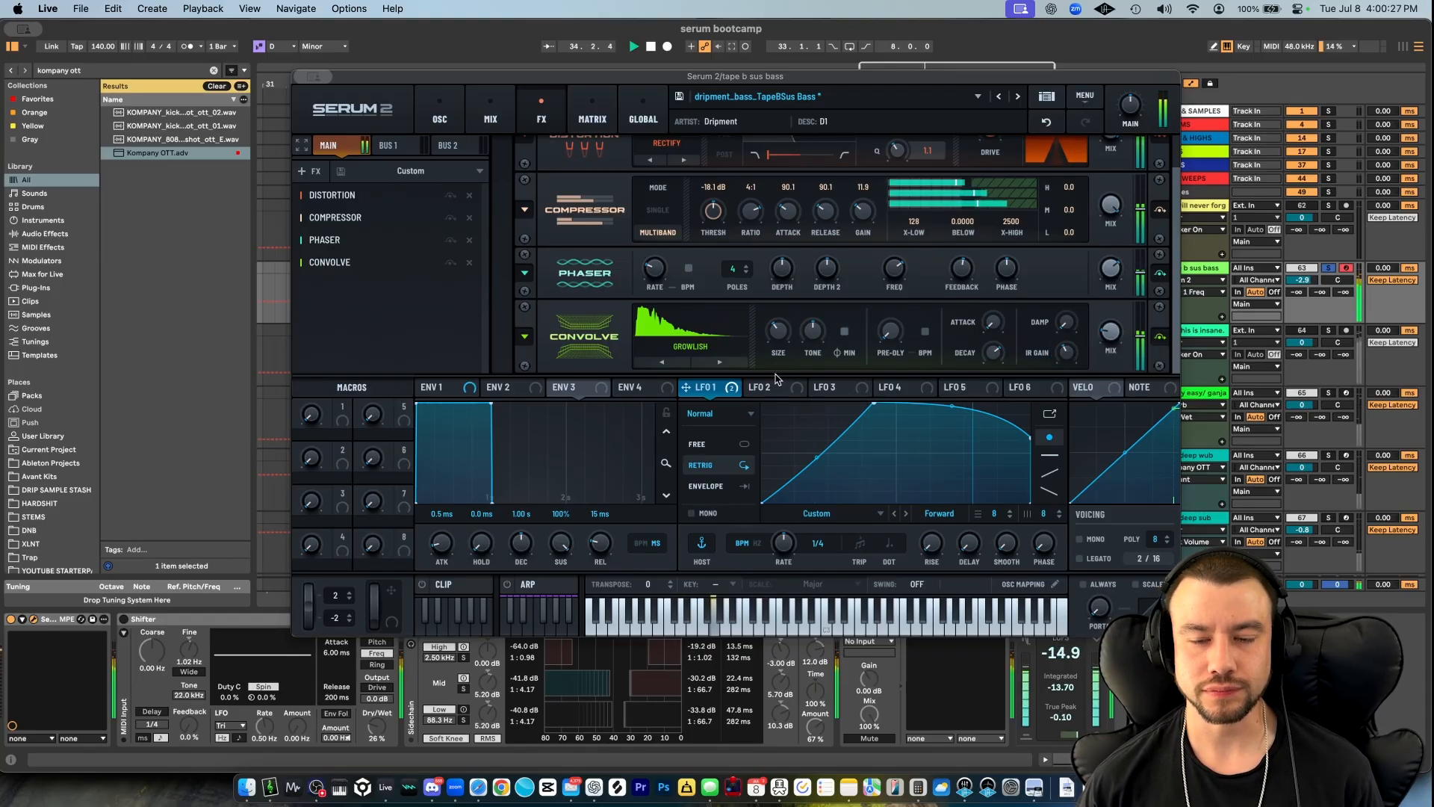
key(space)
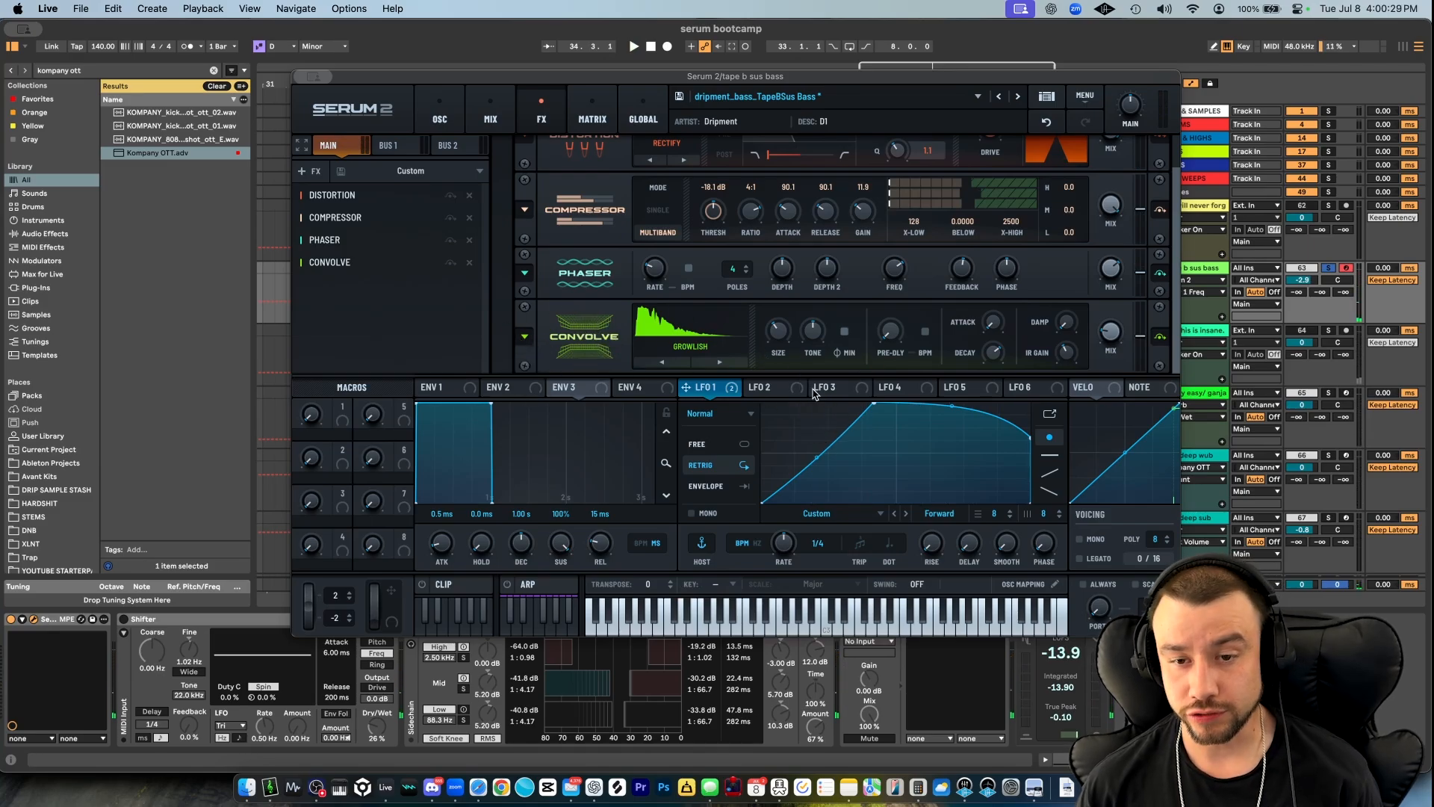
- Review the patch's oscillator and effects settings while playing the bass line, and close the Serum 2 window
click(440, 112)
key(space)
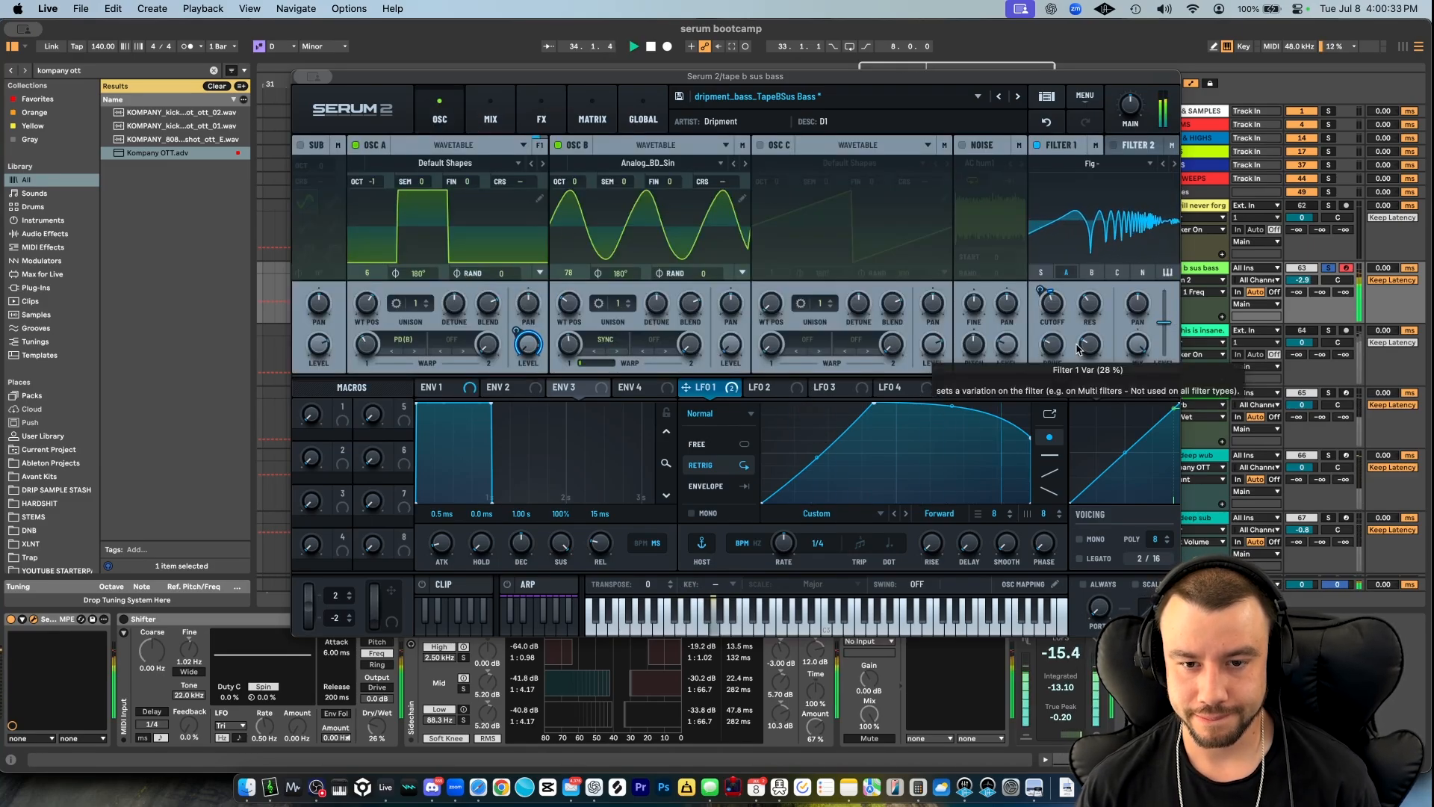
key(space)
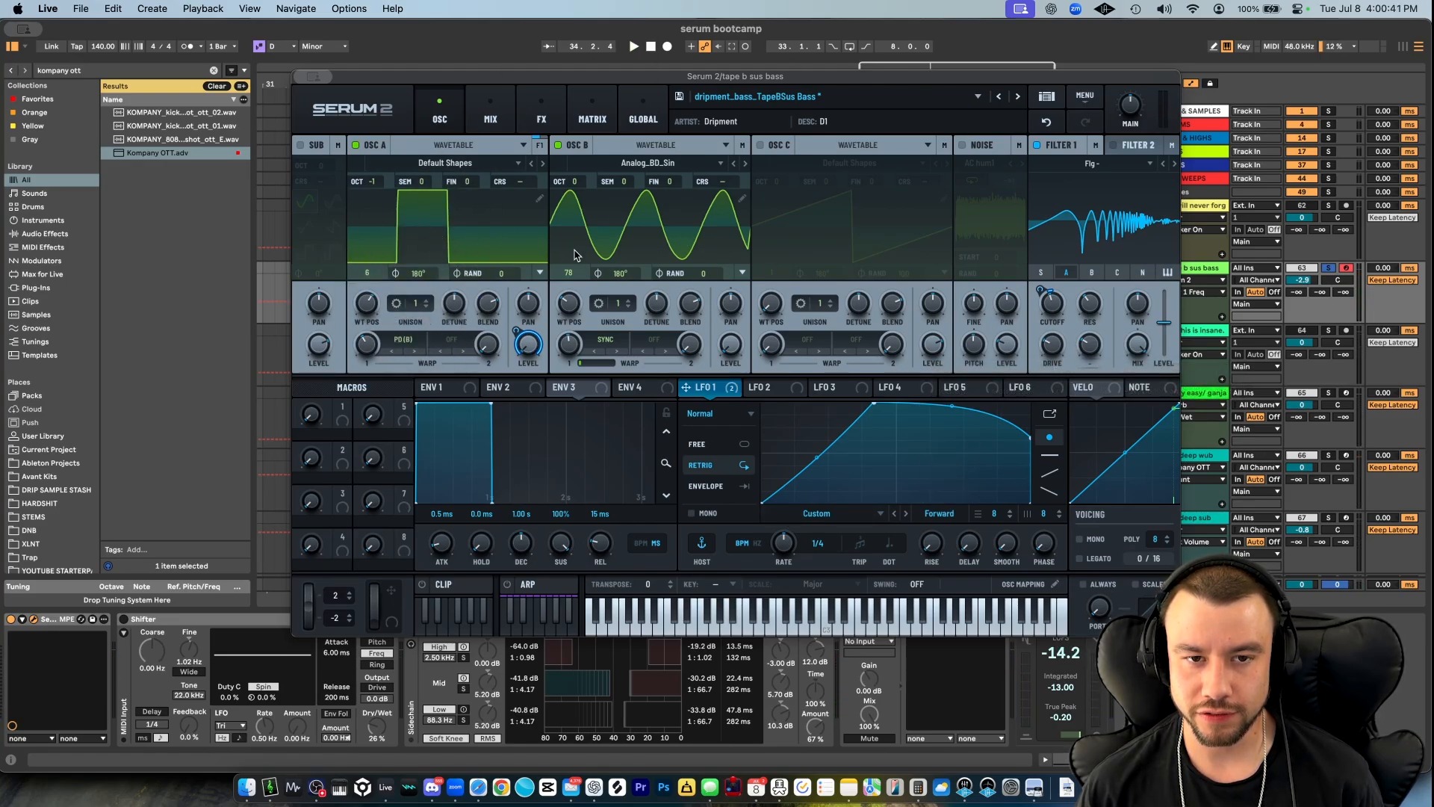
click(541, 116)
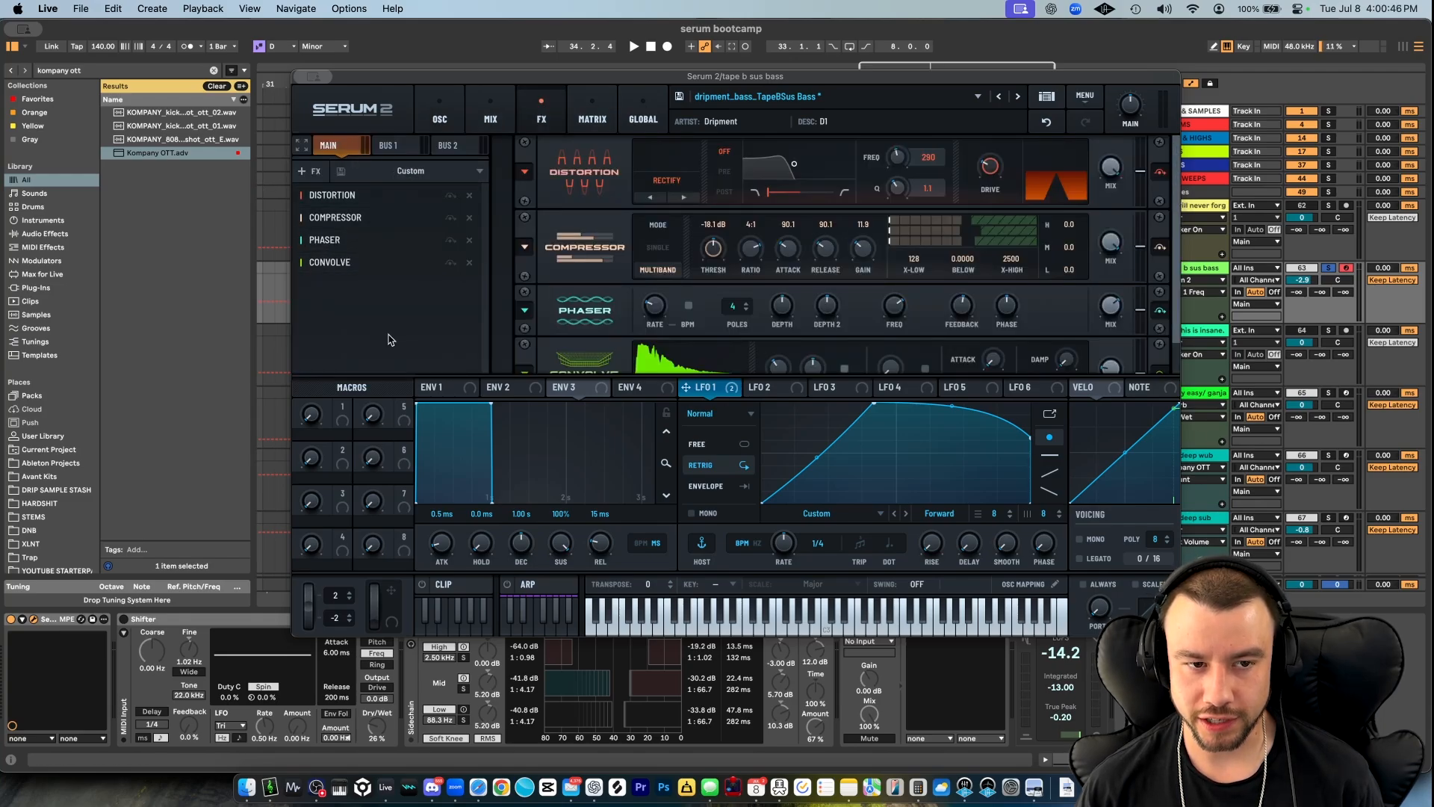
click(439, 117)
click(302, 76)
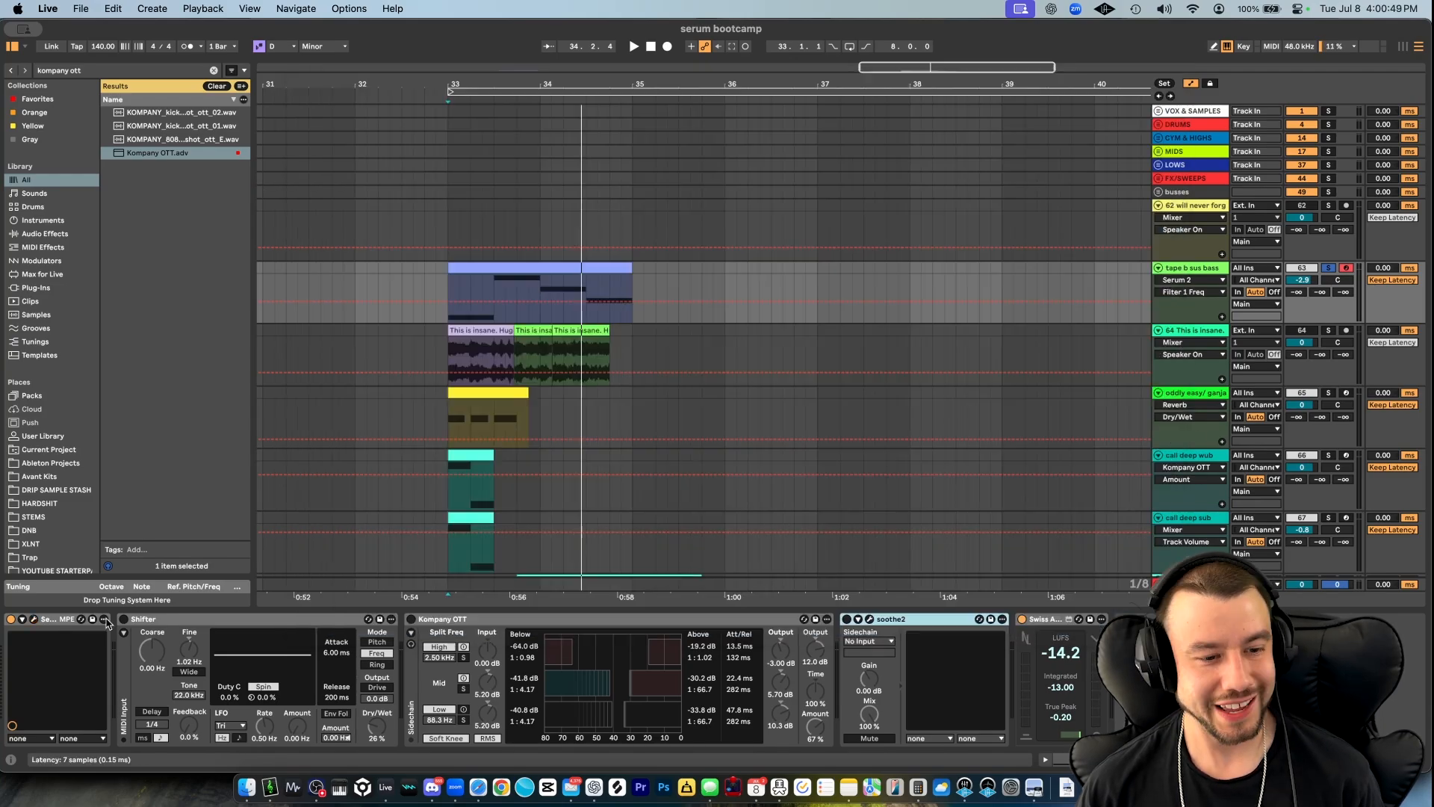
- Turn the Shifter device back on during playback and raise its Dry/Wet to 47 %
click(118, 632)
key(space)
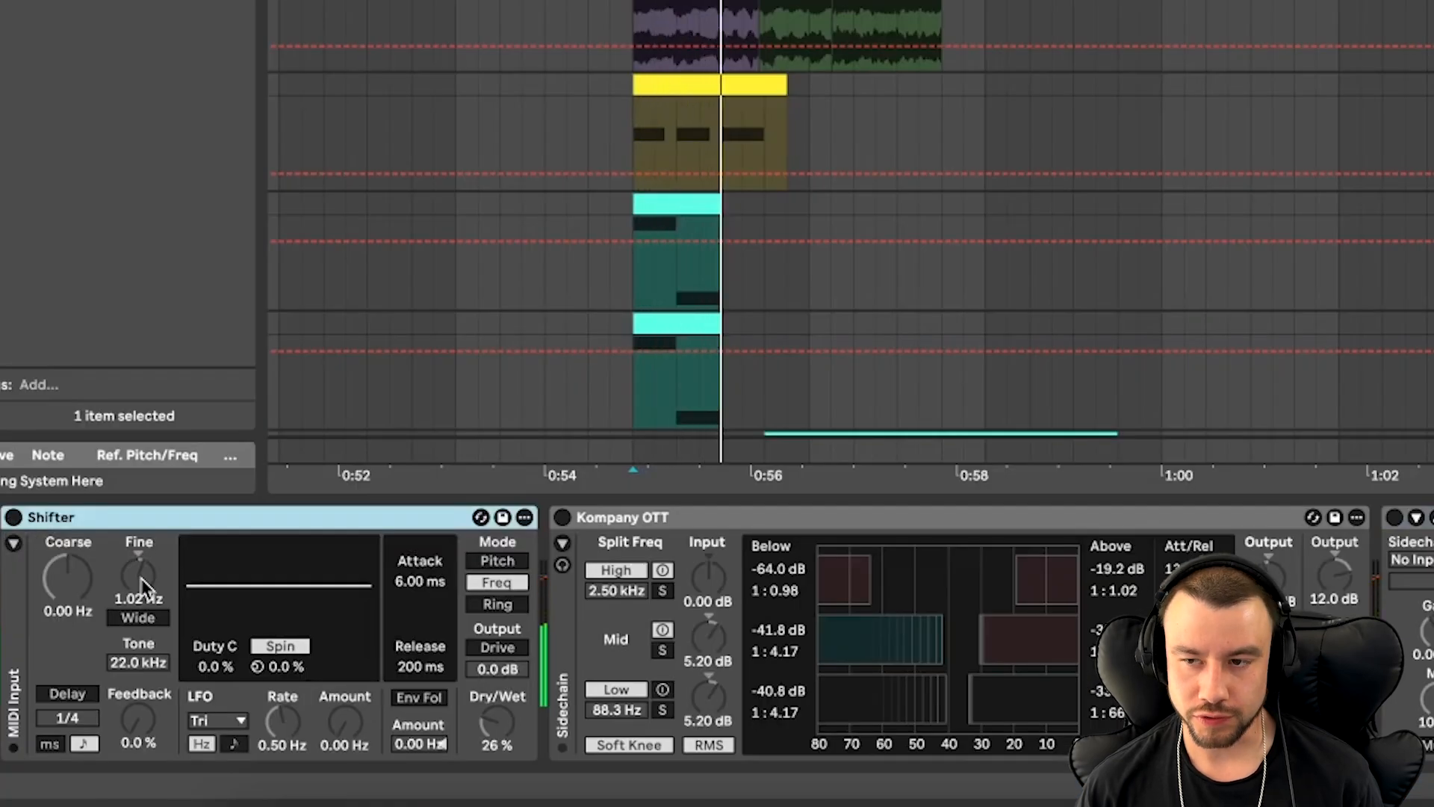
click(14, 517)
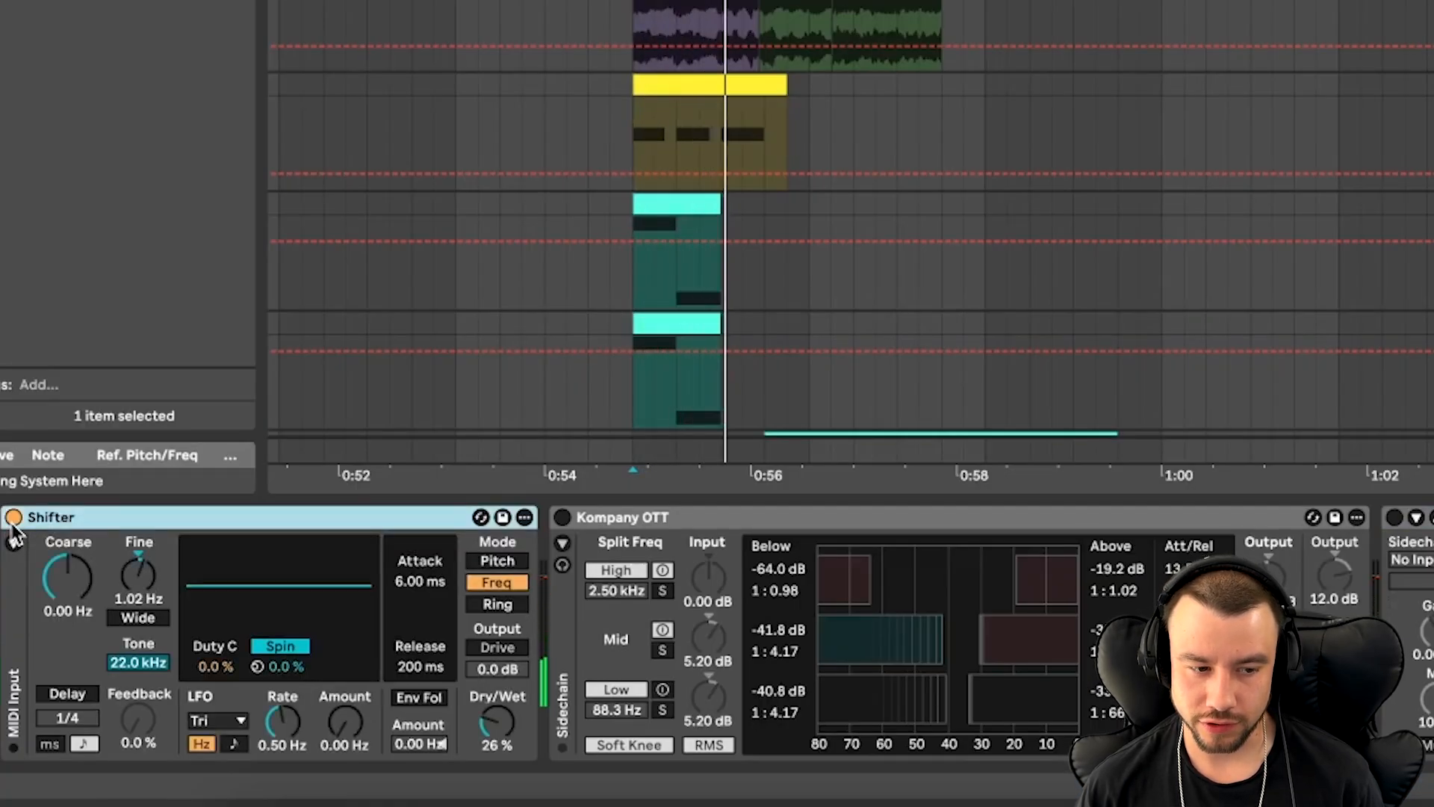
click(499, 728)
key(space)
key(space)
mouse_move(498, 723)
mouse_down()
mouse_move(499, 678)
mouse_move(498, 727)
mouse_up()
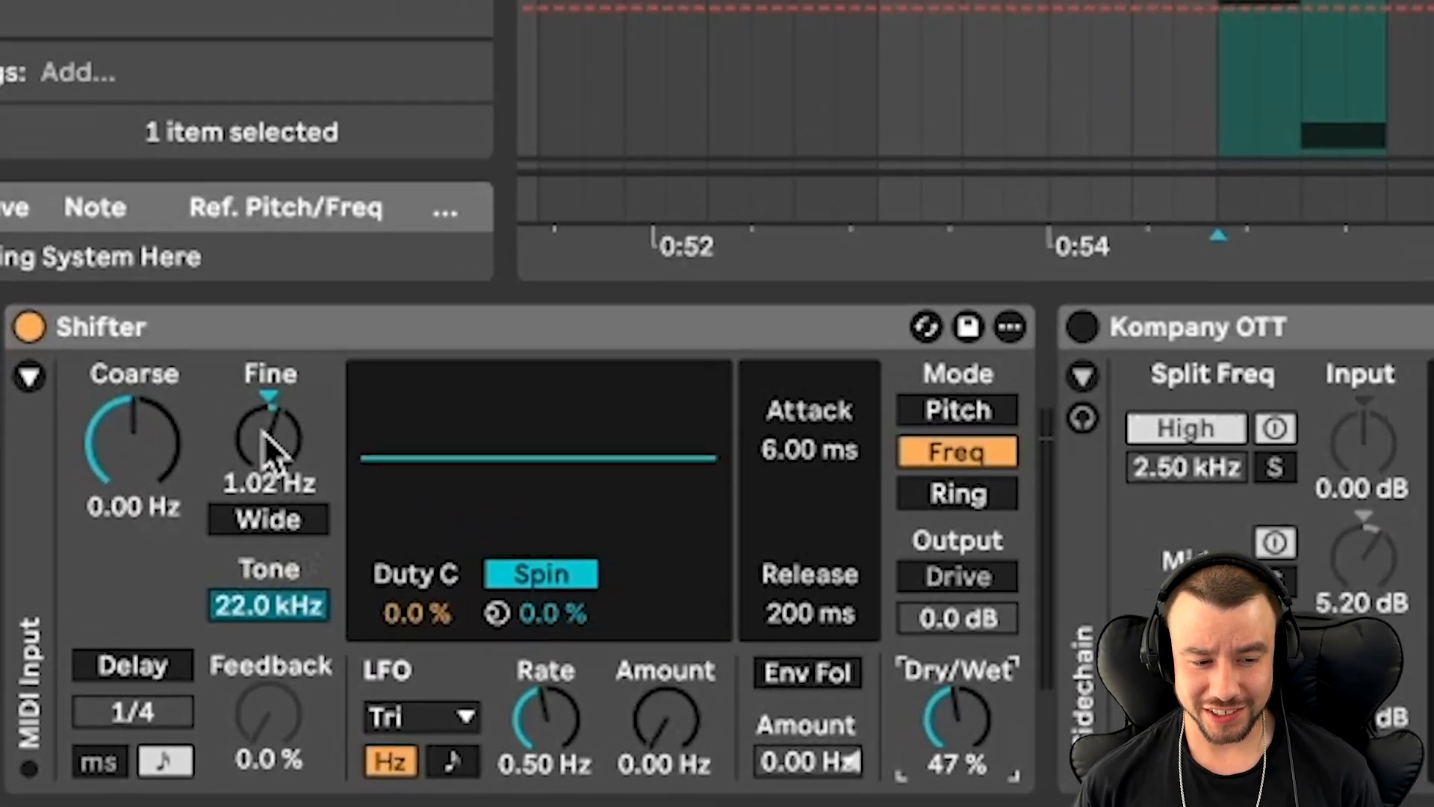
- Set the Shifter's Fine shift to -1.02 Hz and its Dry/Wet to 50 % while playing the bass line
click(138, 577)
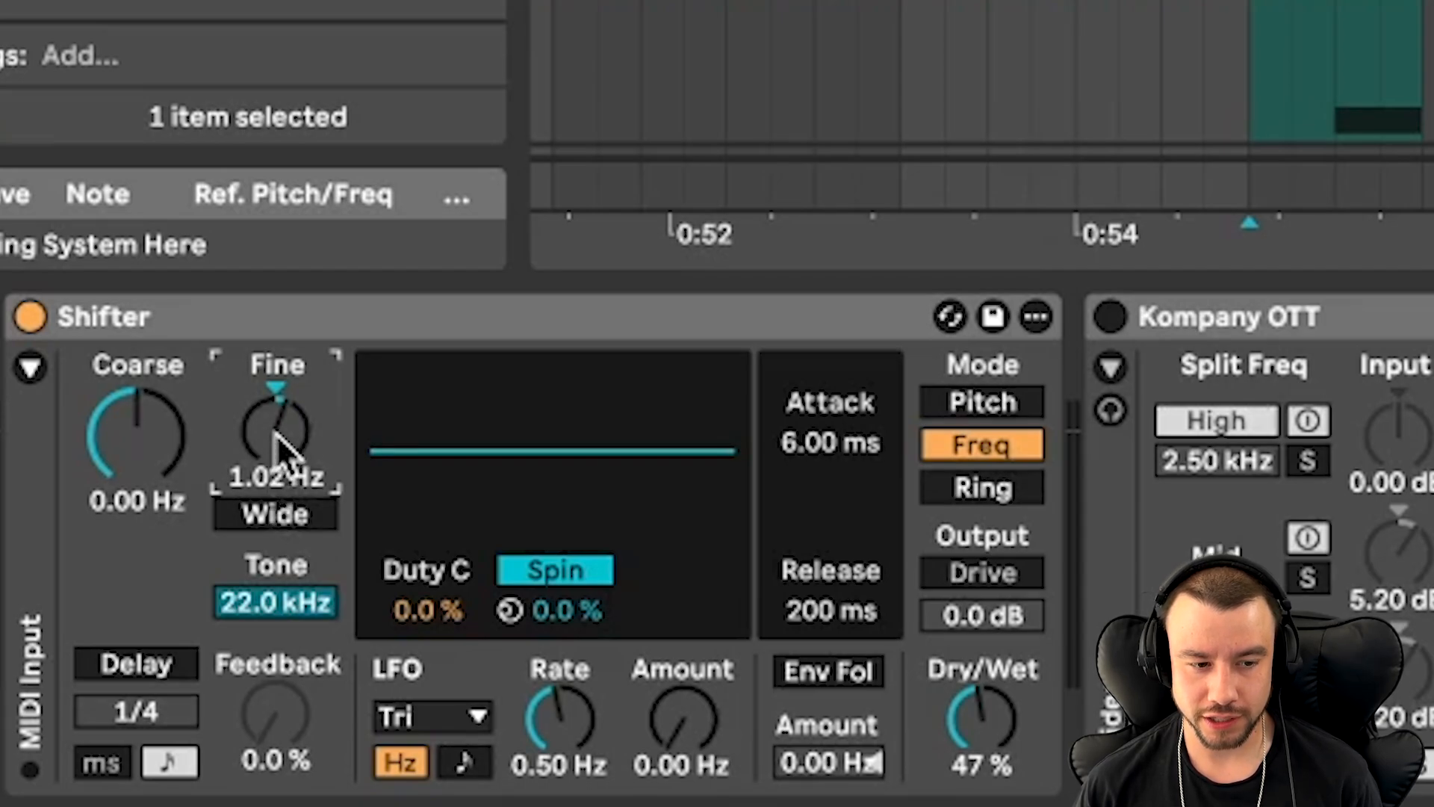
drag(279, 430, 279, 493)
mouse_move(279, 430)
mouse_down()
mouse_move(279, 370)
mouse_move(278, 436)
mouse_up()
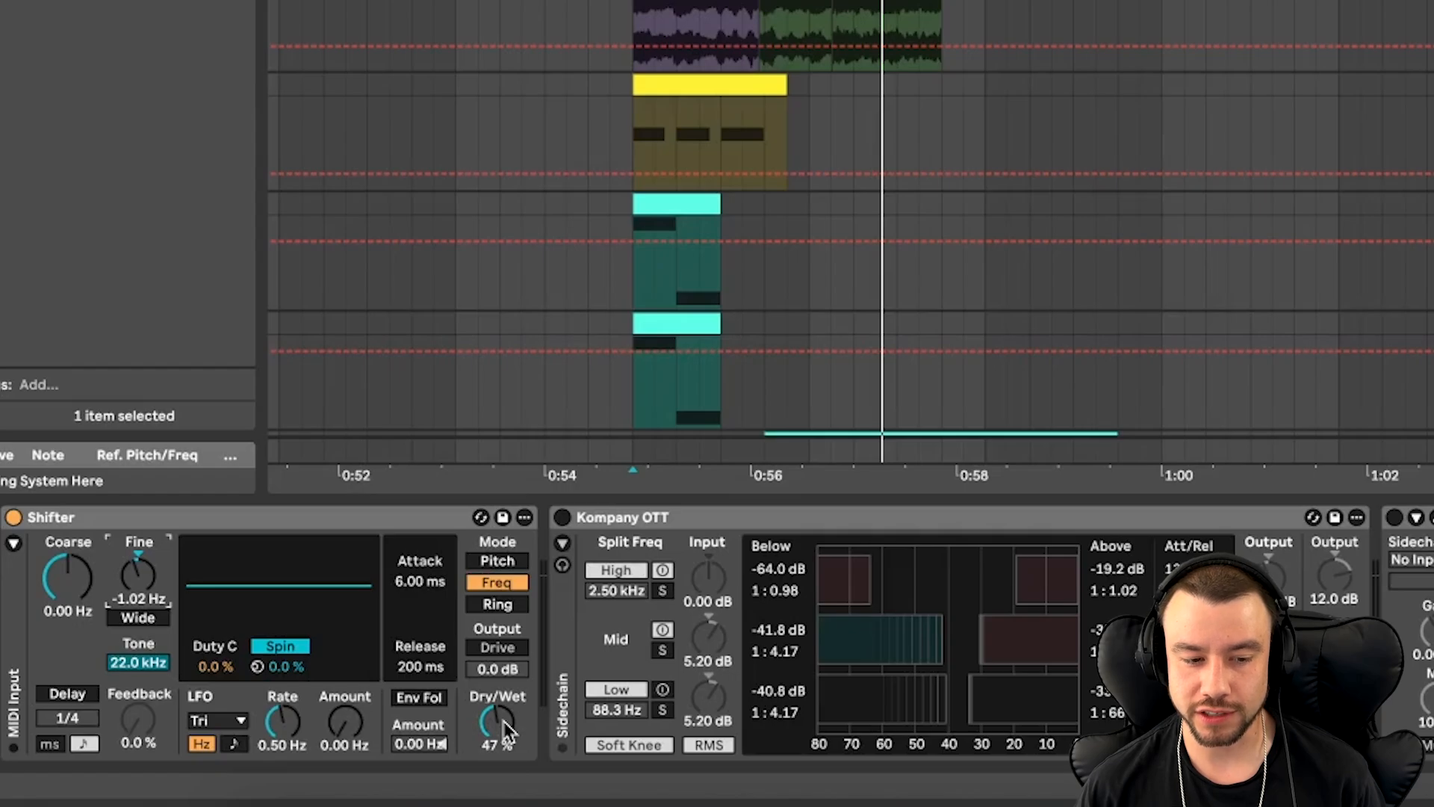
key(space)
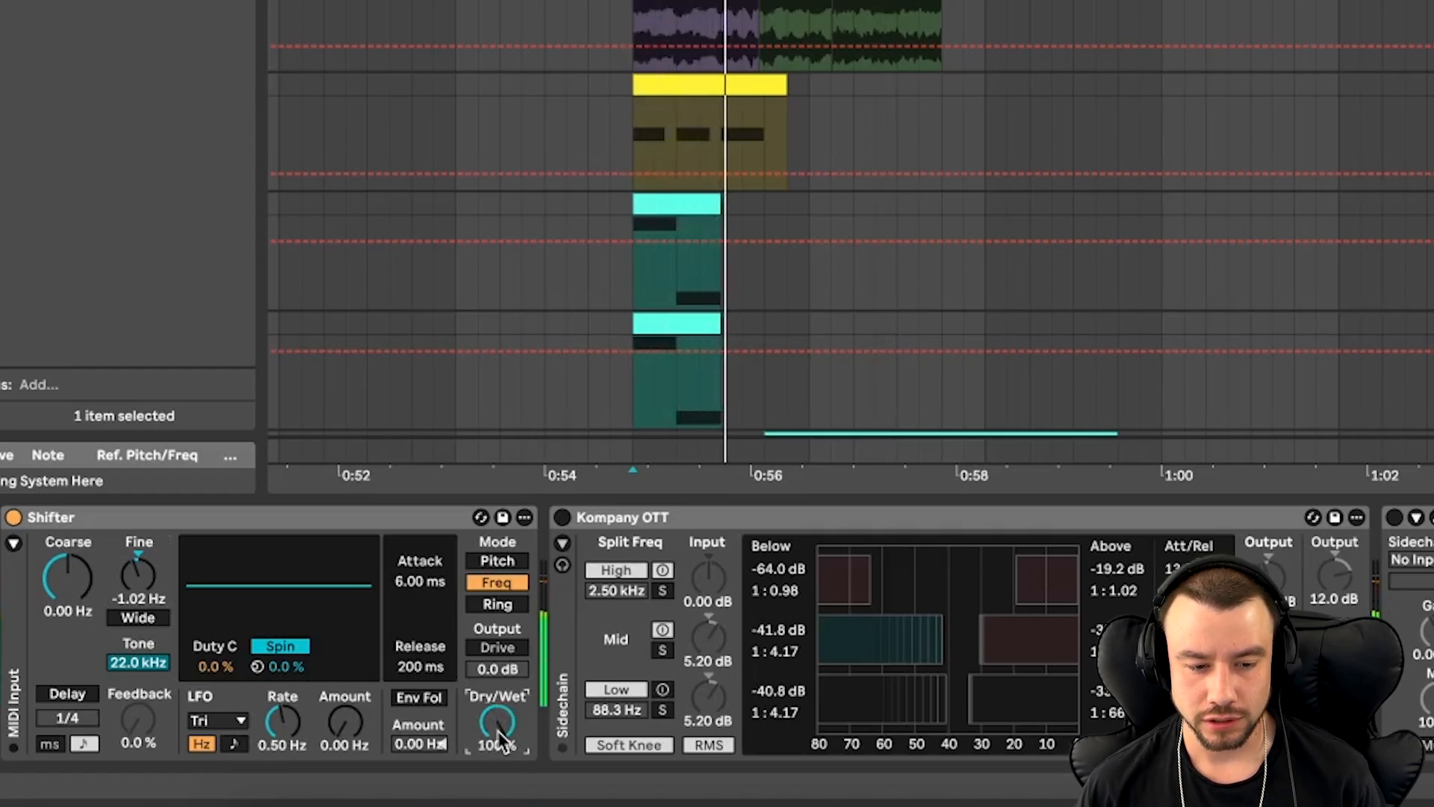
drag(496, 720, 499, 728)
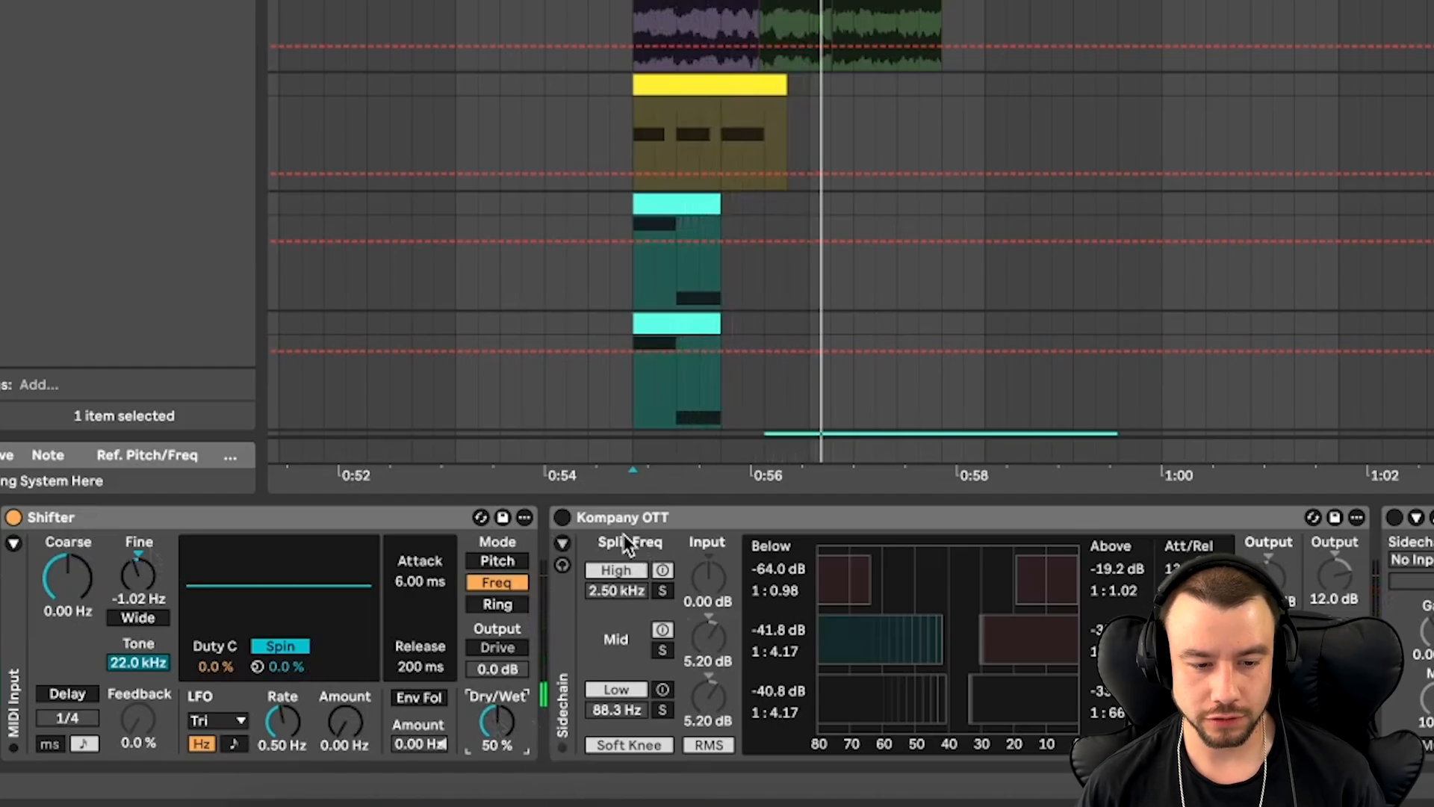
- Turn the Kompany OTT compressor back on and play the bass line through it
click(602, 517)
click(563, 517)
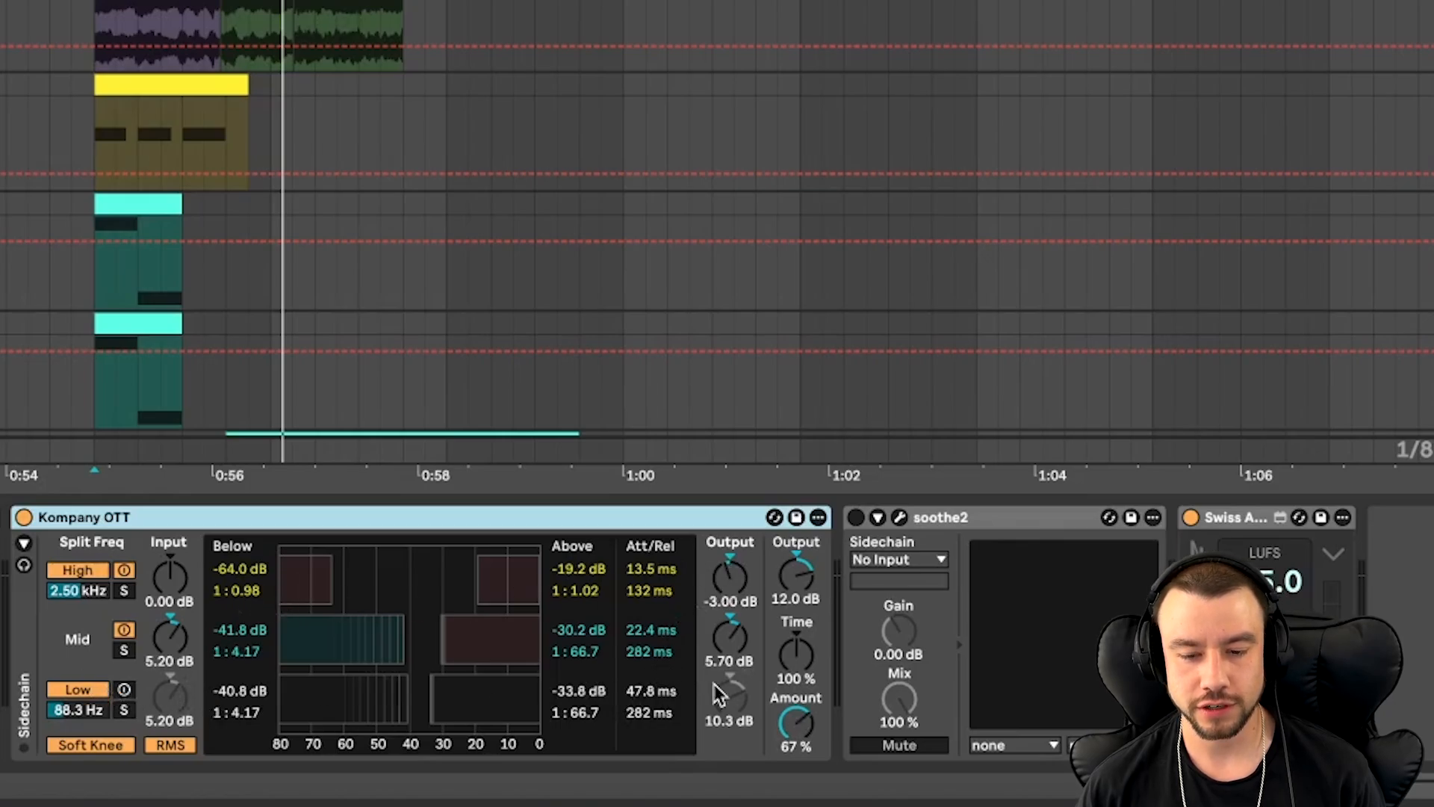
key(space)
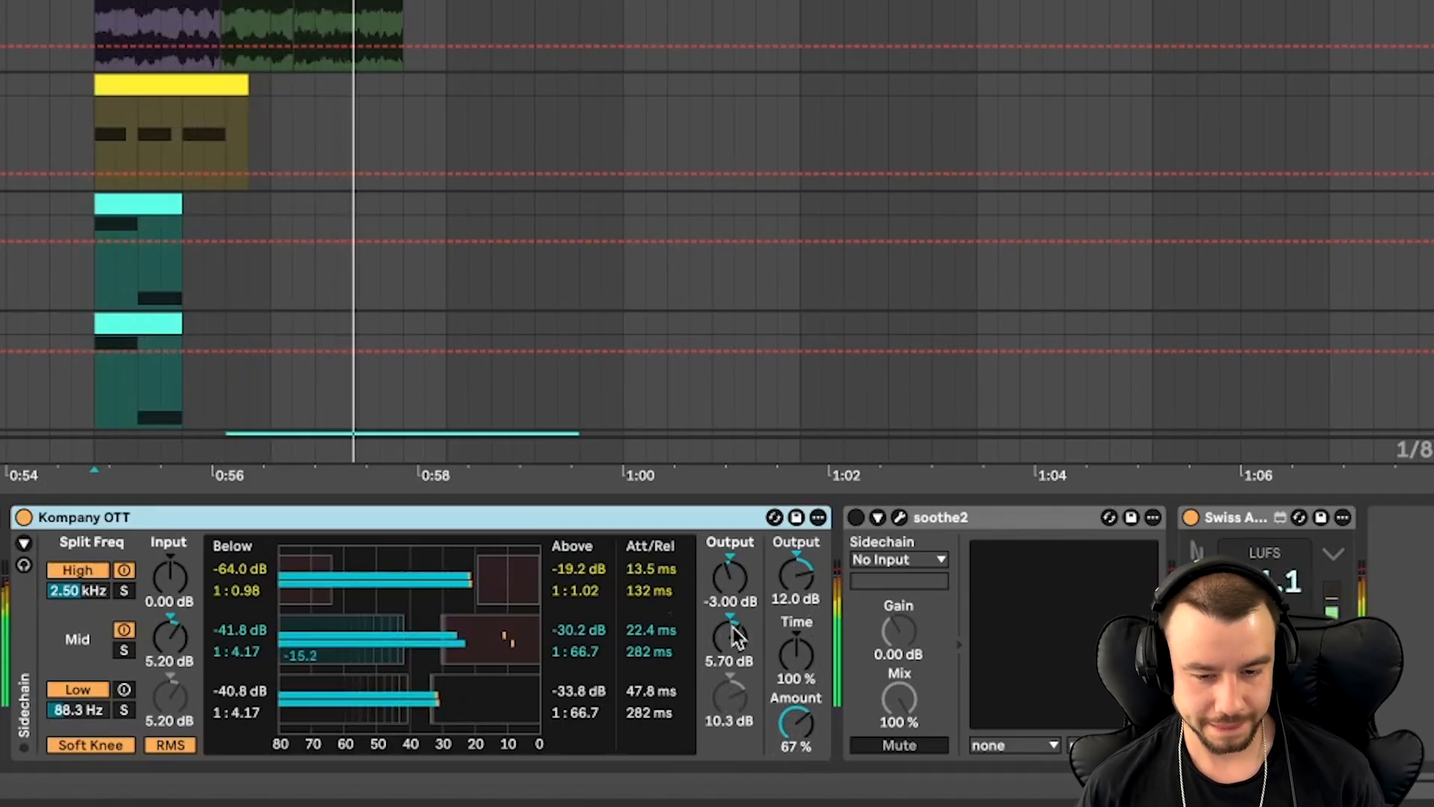
key(space)
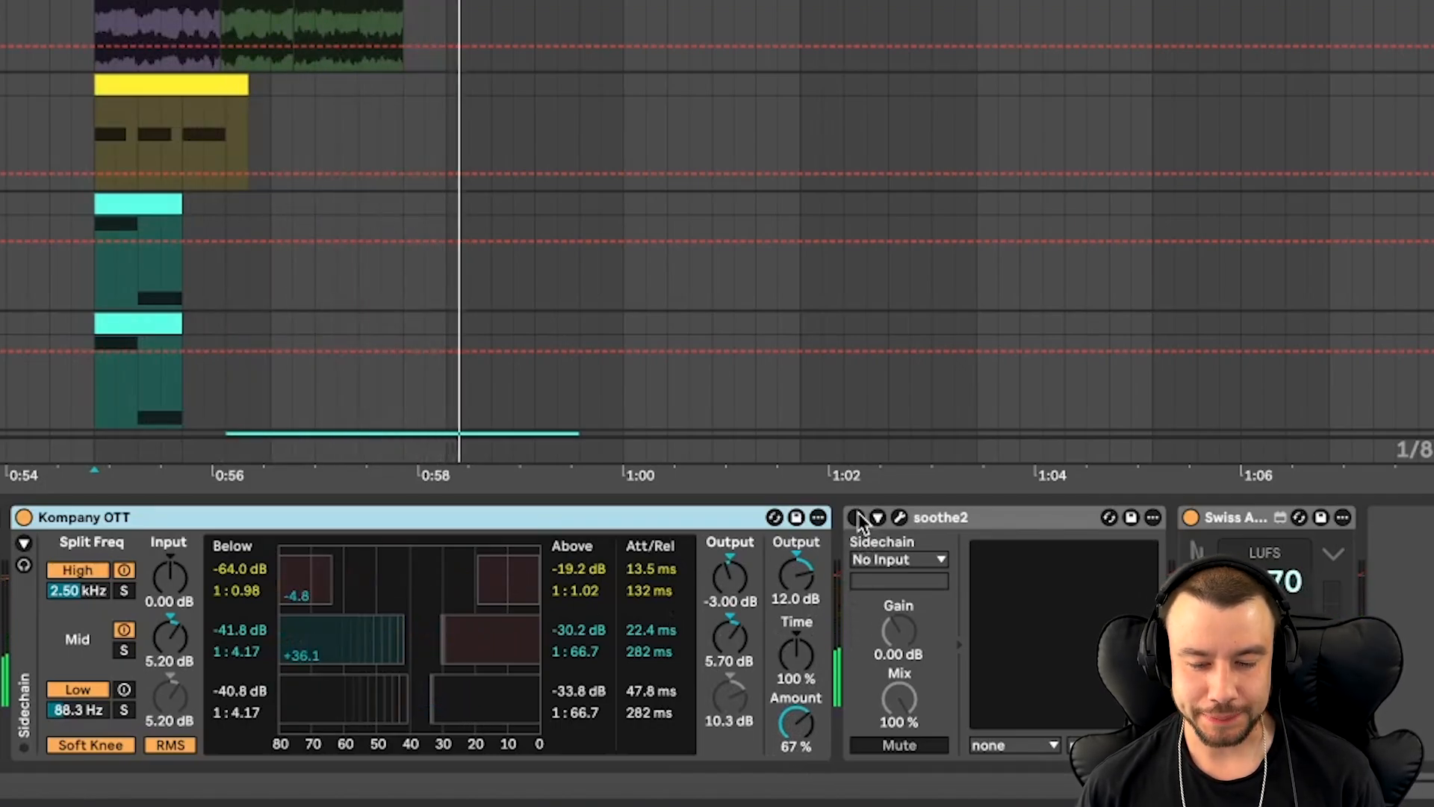
- Turn soothe2 back on, examine its resonance reduction curve during playback, and close its window
click(856, 516)
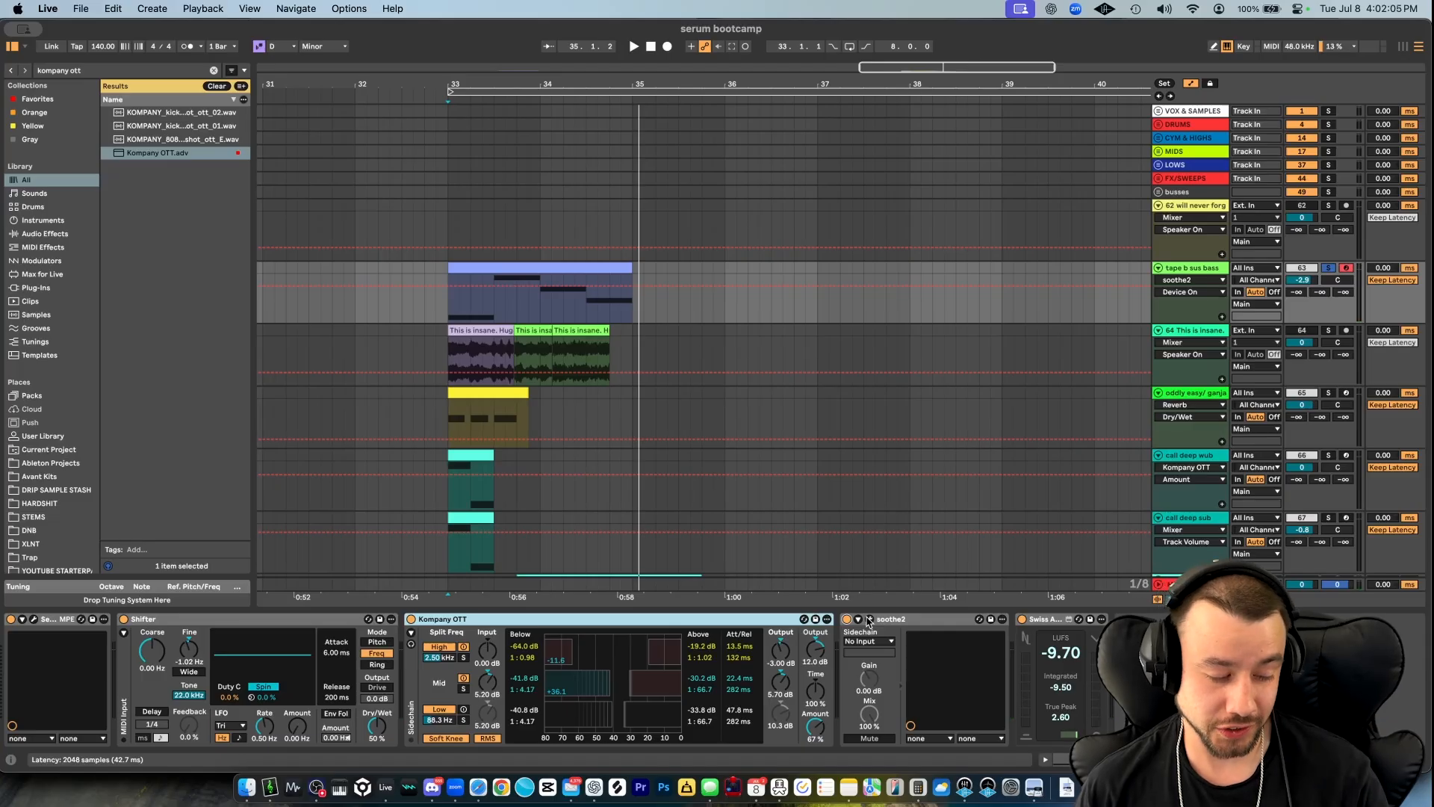
click(868, 620)
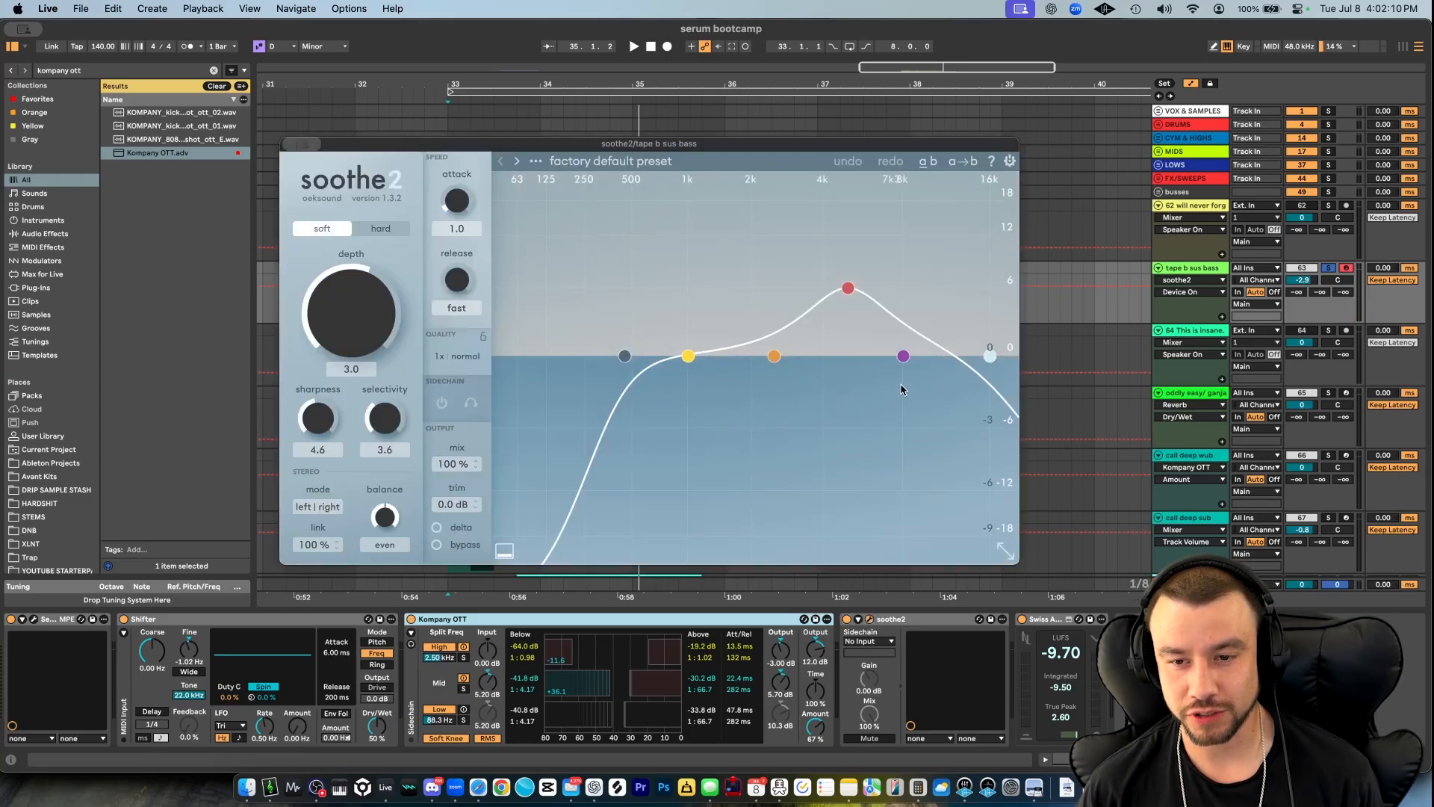
key(space)
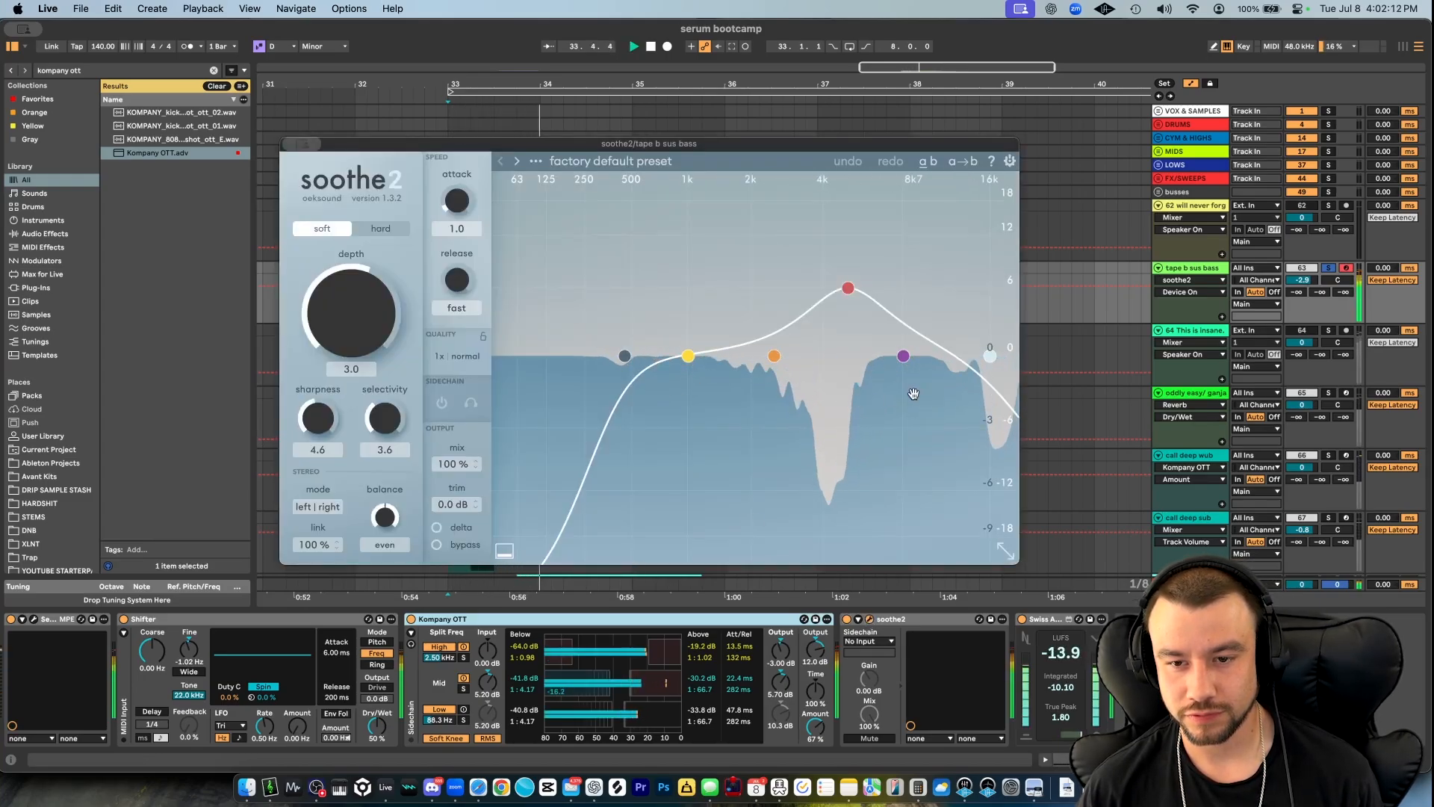
key(space)
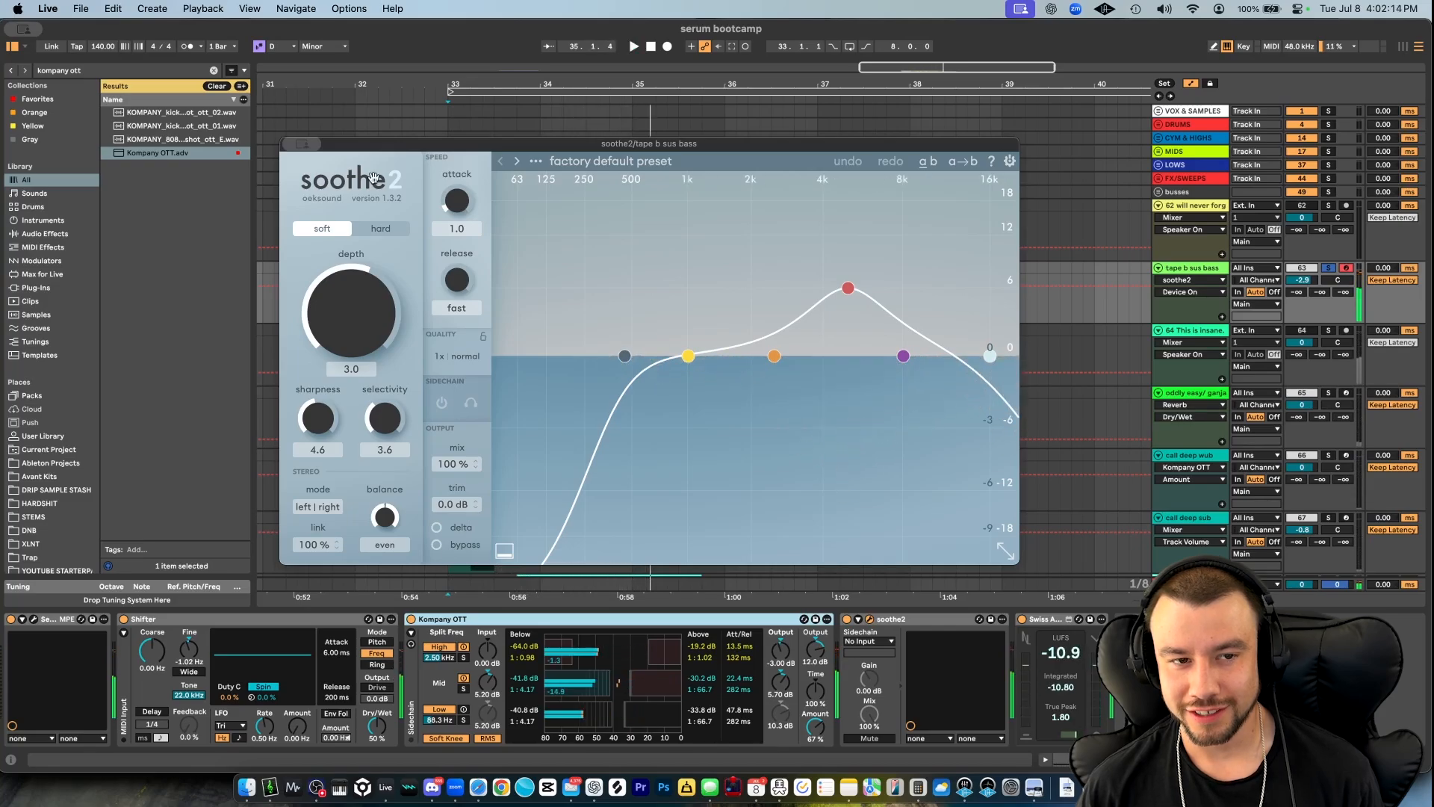
click(302, 144)
click(318, 173)
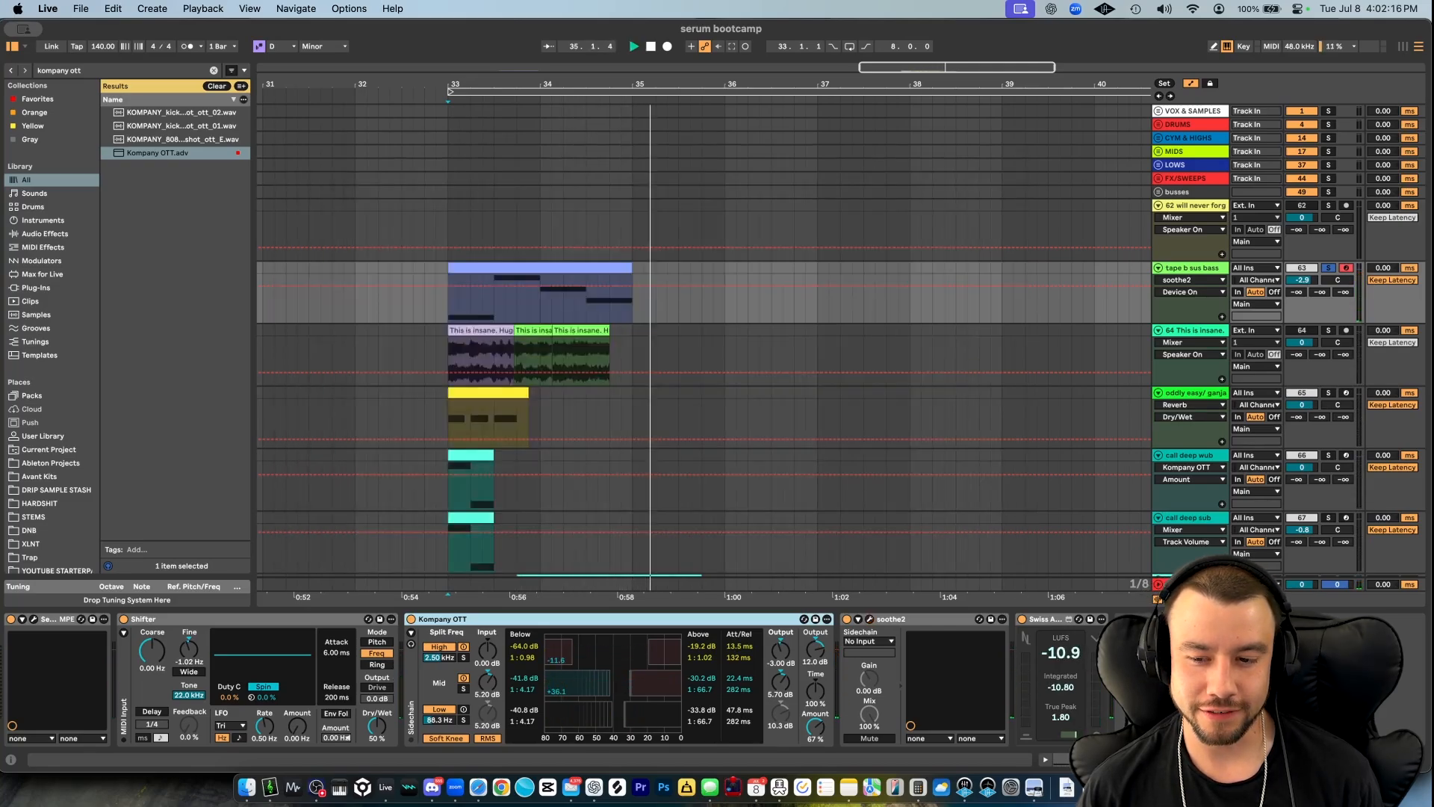
- Play the bass line through the full device chain and set the tape b sus bass track's volume to -2.0
key(space)
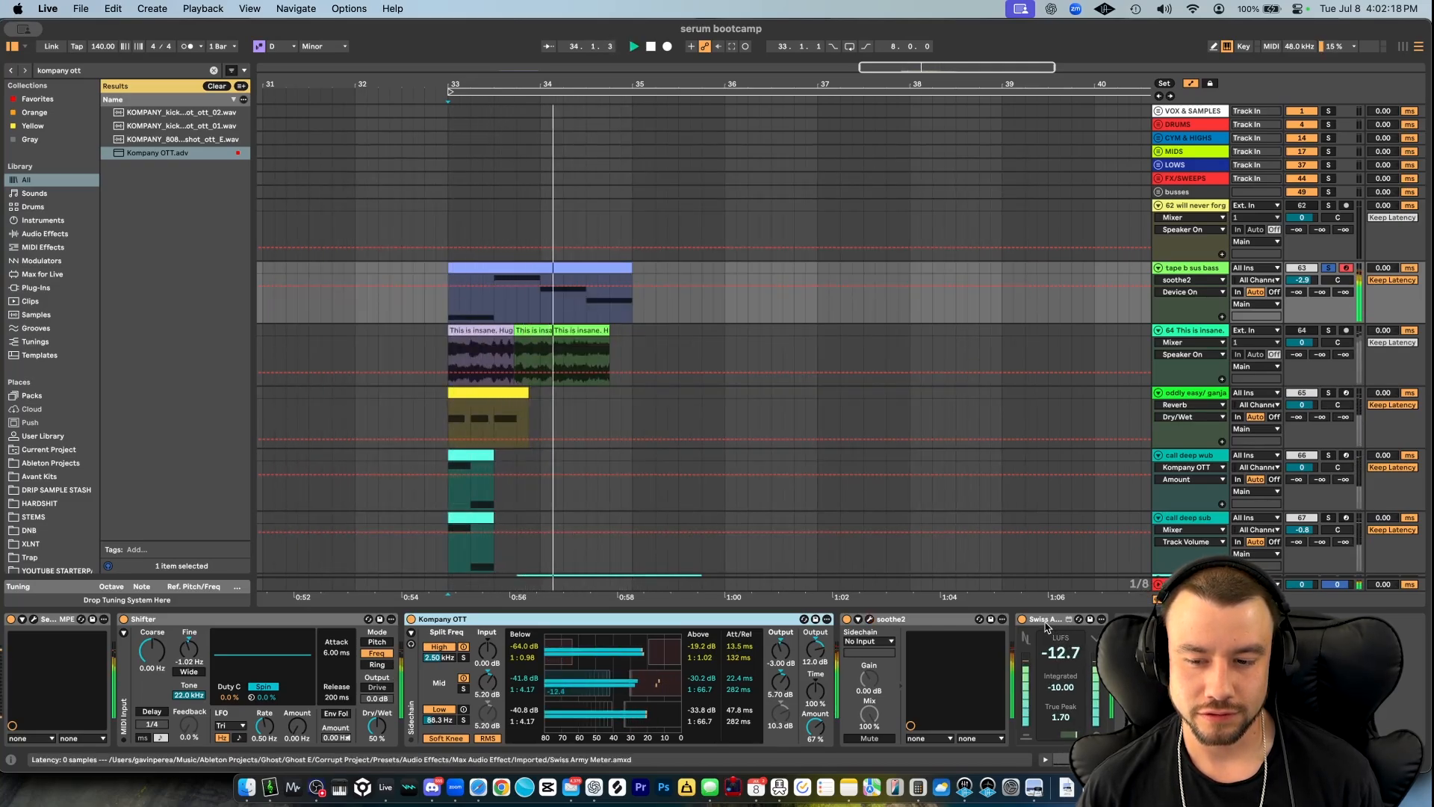
key(space)
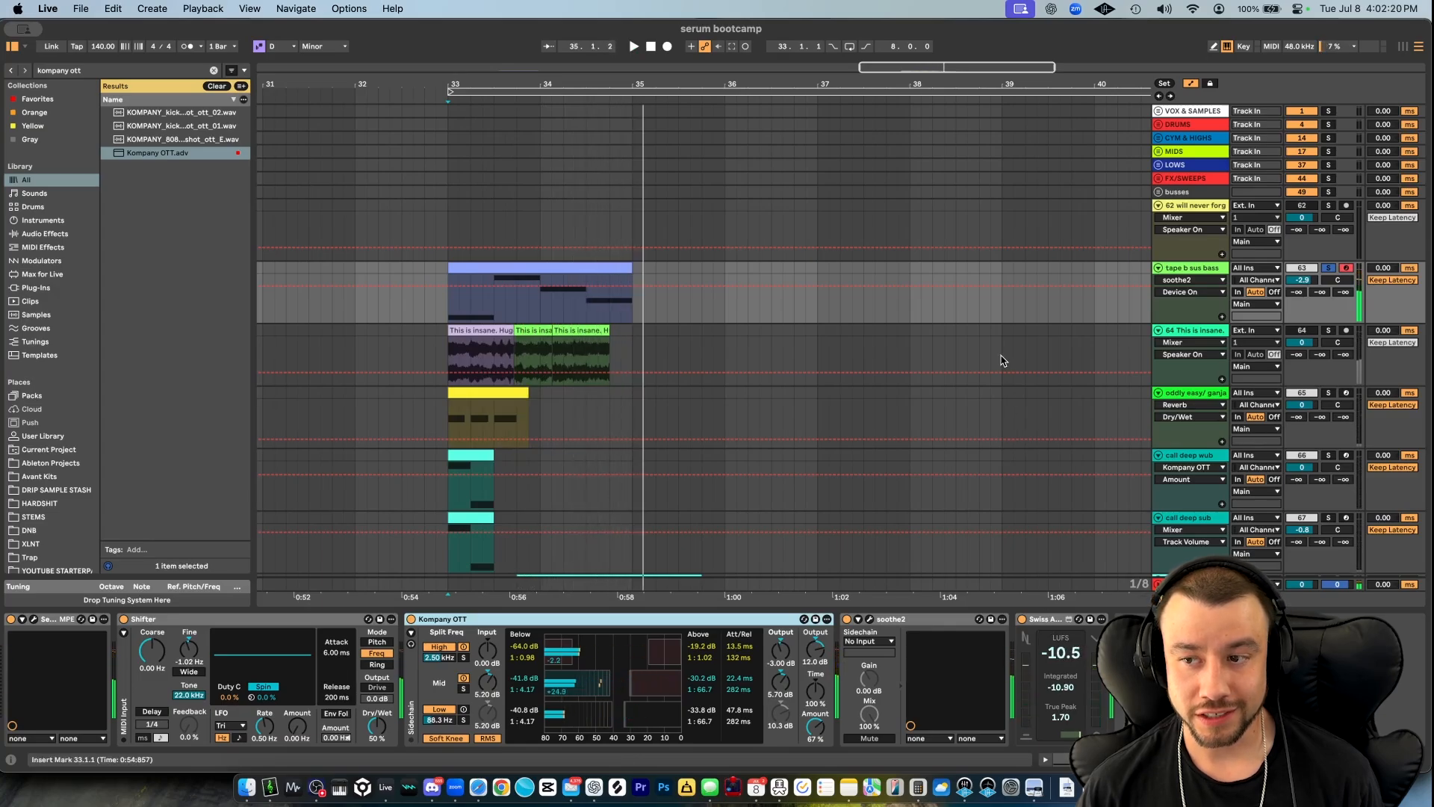
click(1302, 279)
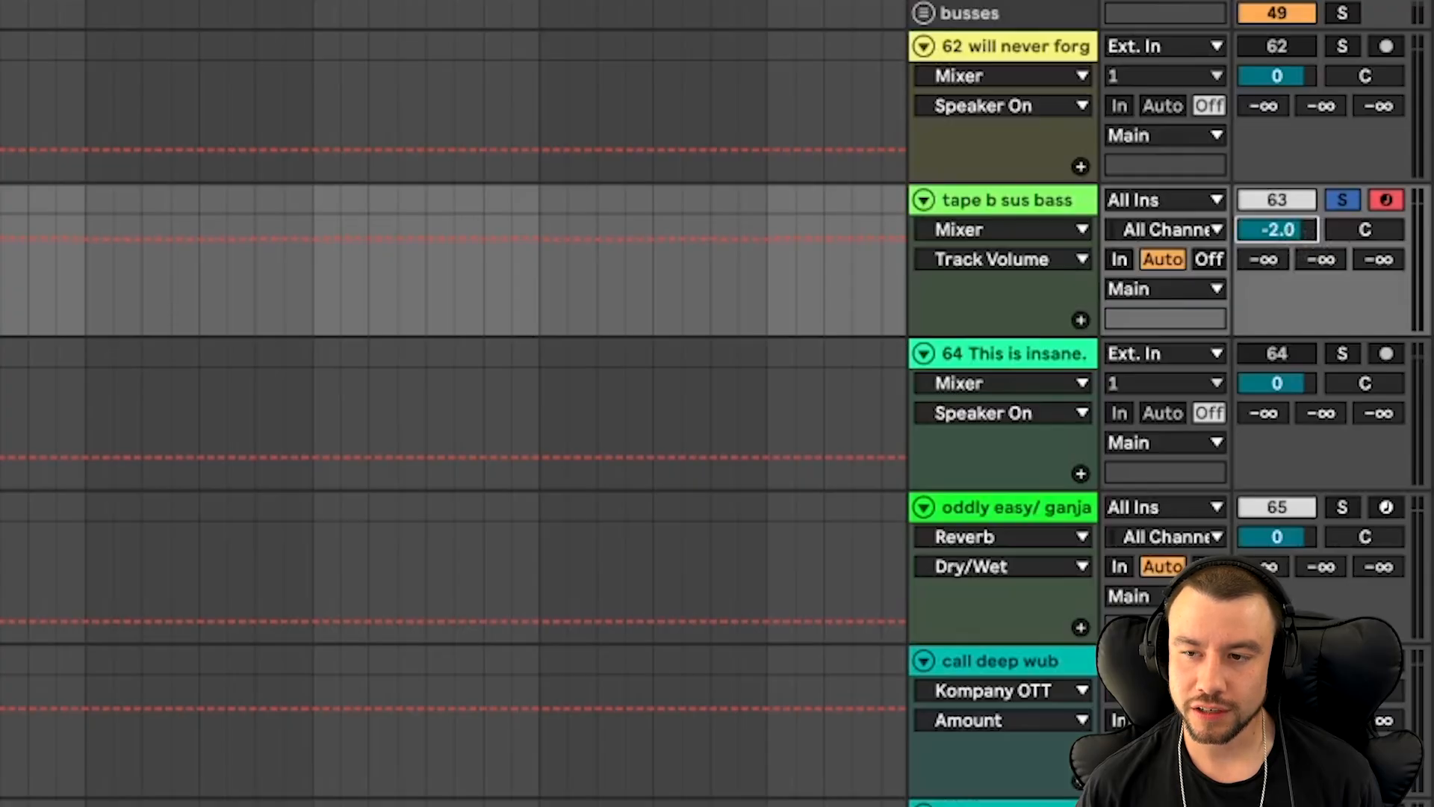
key(space)
key(minus)
key(minus)
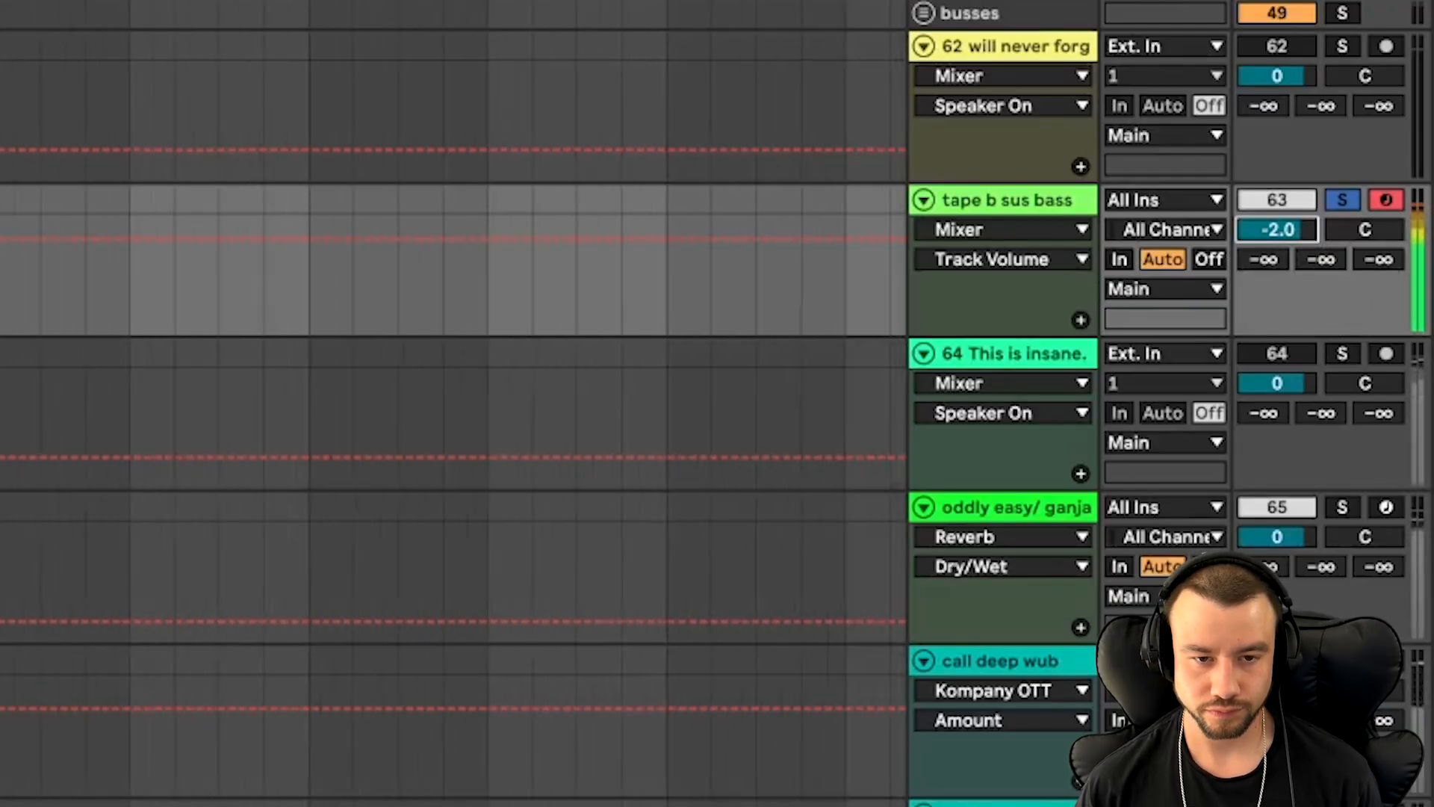